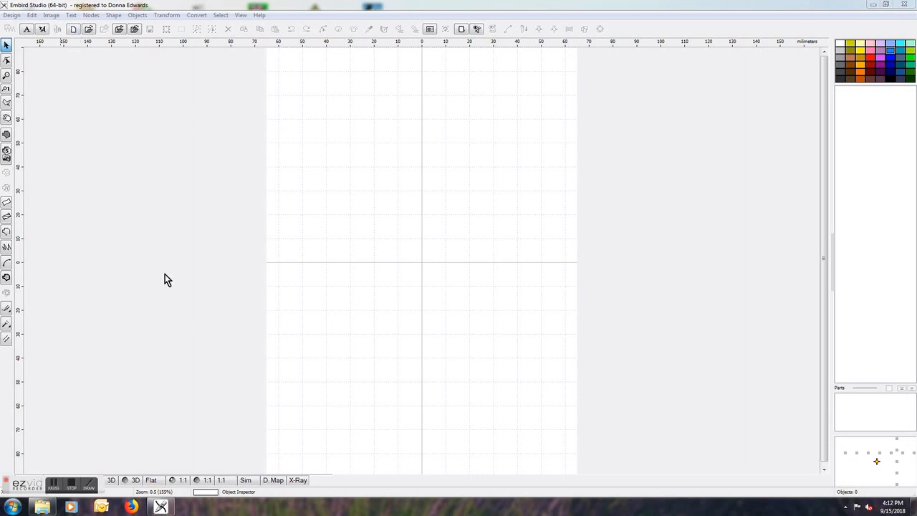
left_click_drag(40, 485, 757, 503)
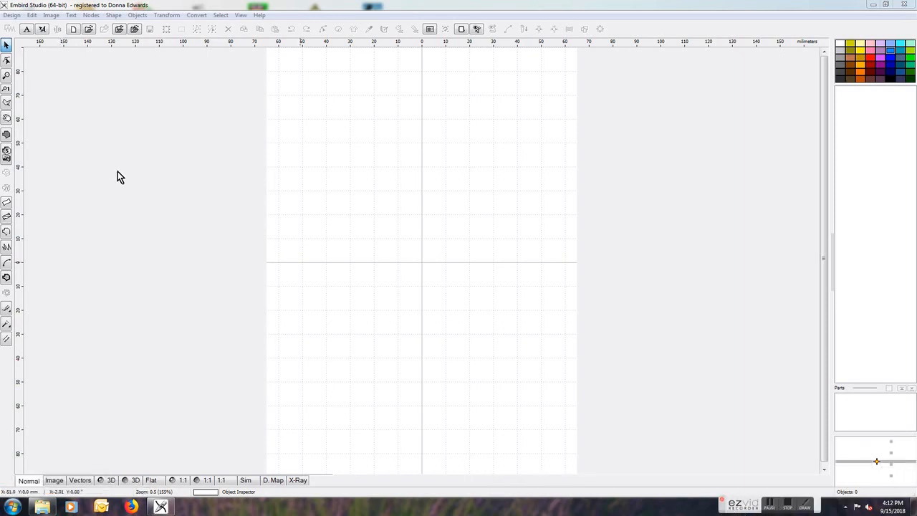
Import the image Abstract Holiday Tree 5 as the digitizing background
left_click(51, 15)
left_click(61, 35)
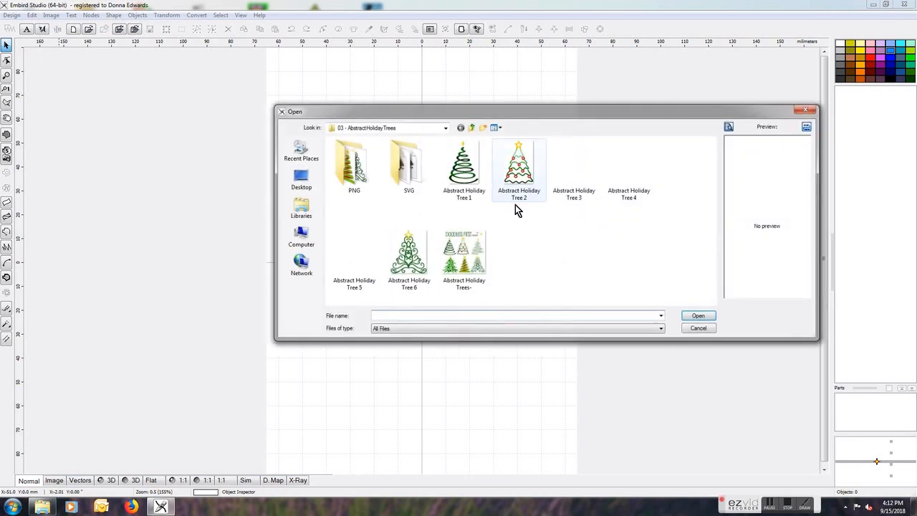
left_click(354, 252)
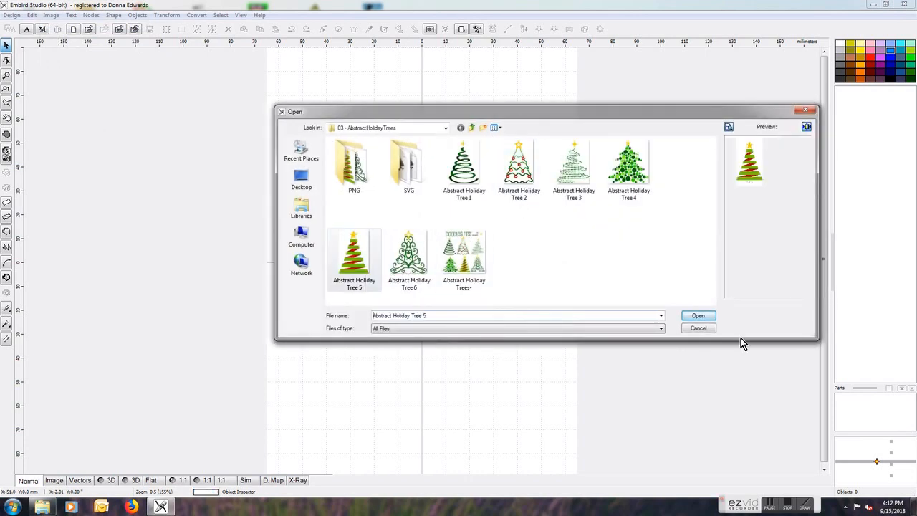
left_click(698, 316)
Outline the lowest red ribbon as a Fill object about 106 mm wide, bowing its upper and lower edges slightly over the adjoining green bands
left_click(439, 290)
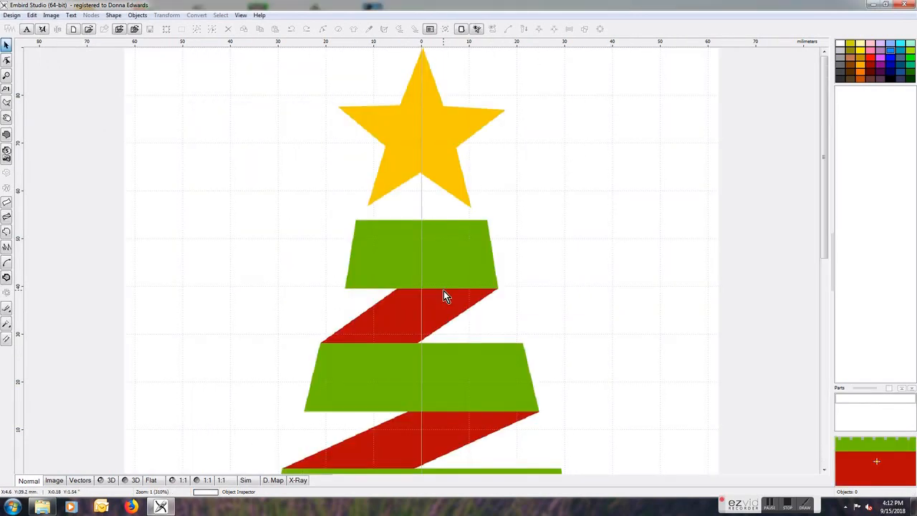
key("plus")
scroll(845, 345, "down", 3)
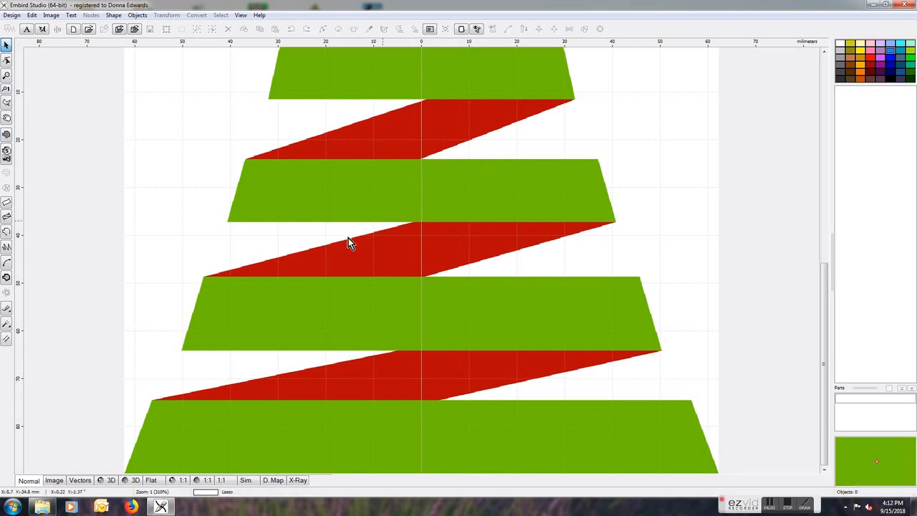
left_click(6, 136)
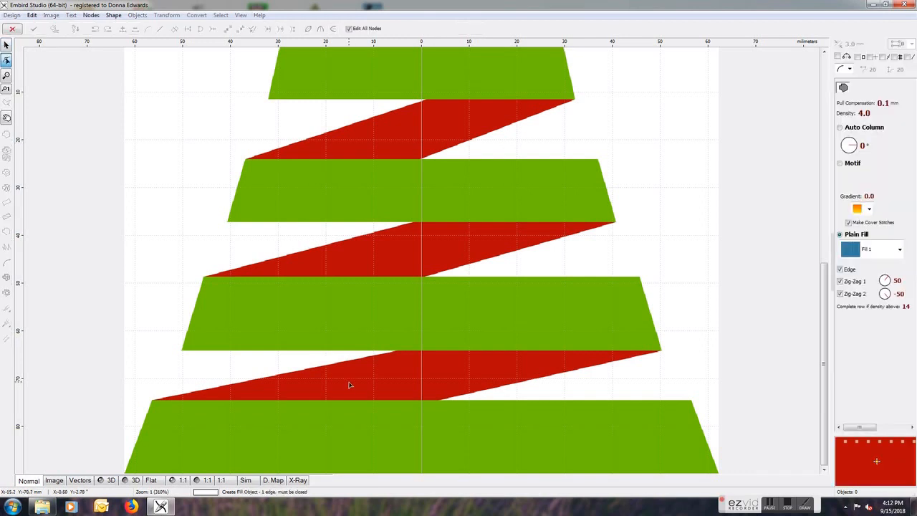
left_click(403, 350)
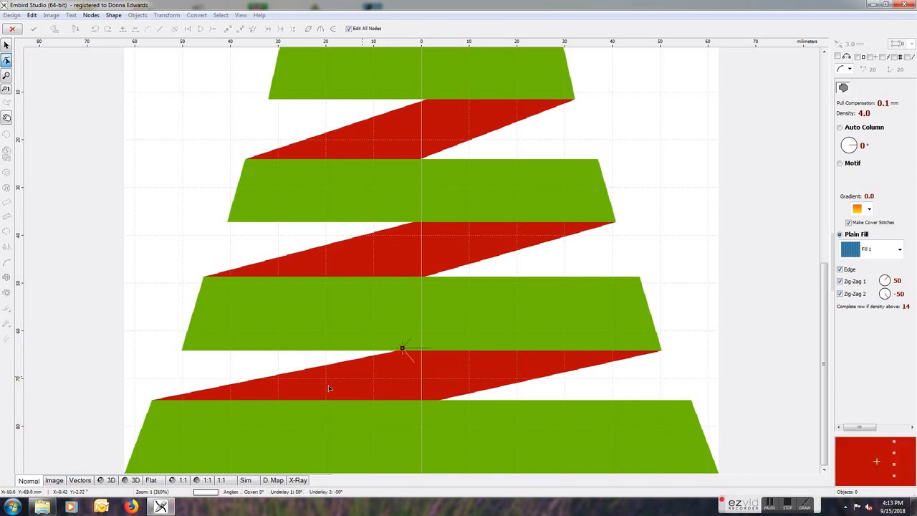
left_click(152, 400)
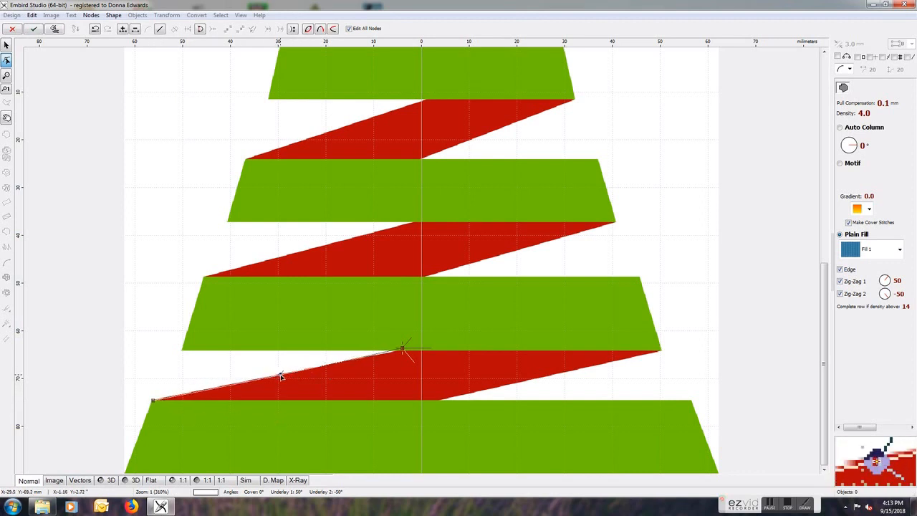
left_click(437, 400)
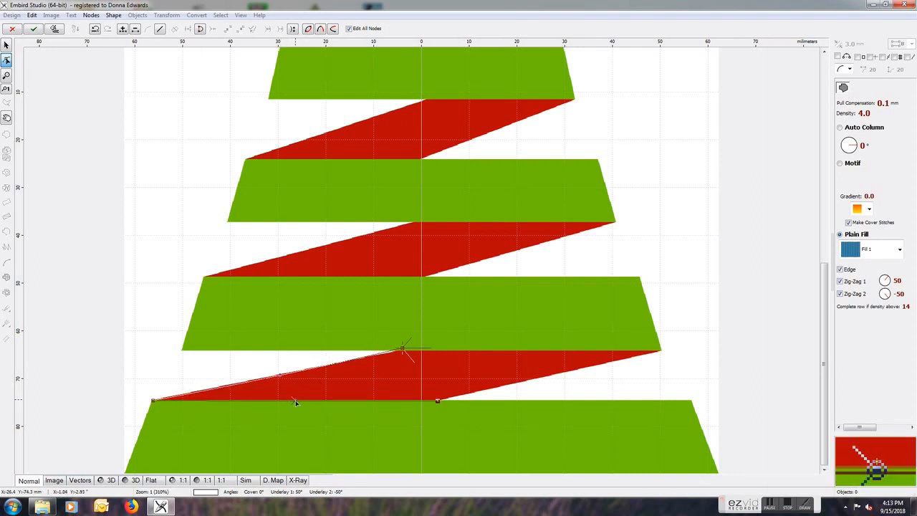
left_click(293, 405)
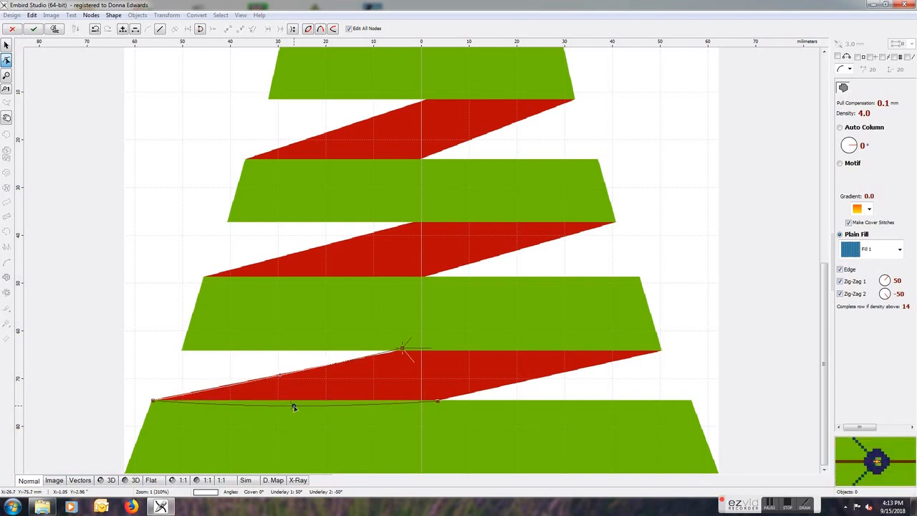
left_click(660, 349)
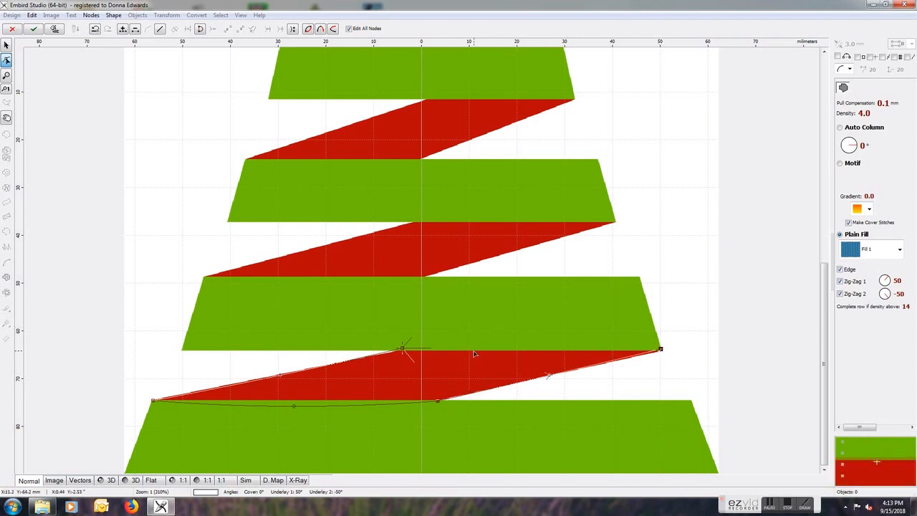
left_click(474, 350)
left_click_drag(406, 350, 403, 348)
left_click_drag(568, 348, 555, 348)
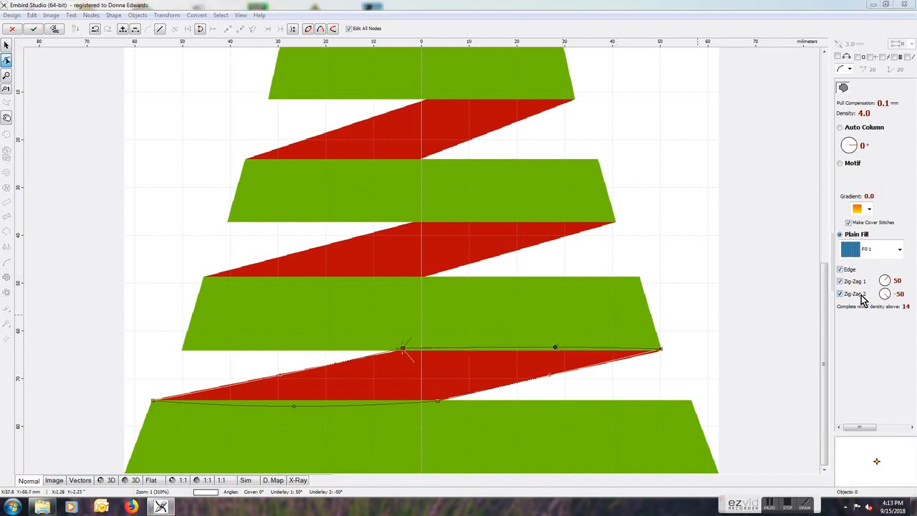
Set the lowest ribbon fill's stitch length to 3.0 mm and generate its stitches
left_click(891, 428)
left_click(848, 284)
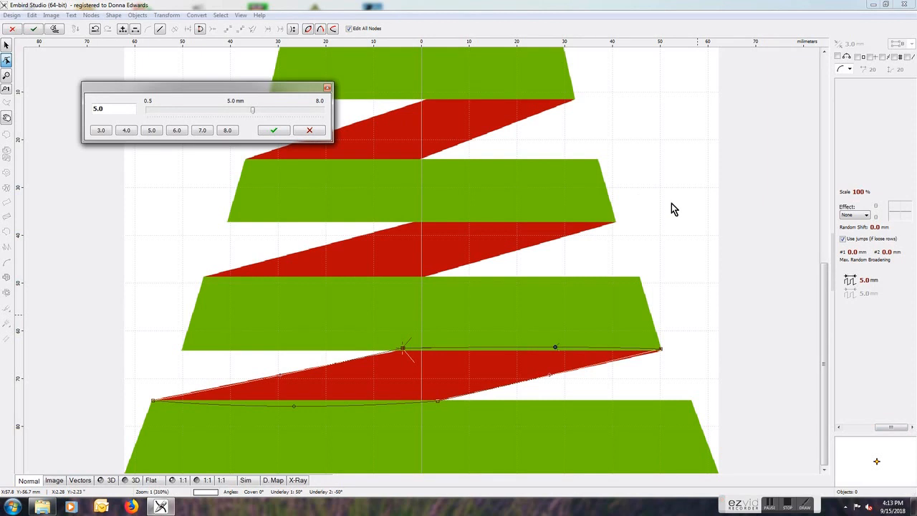
left_click(276, 130)
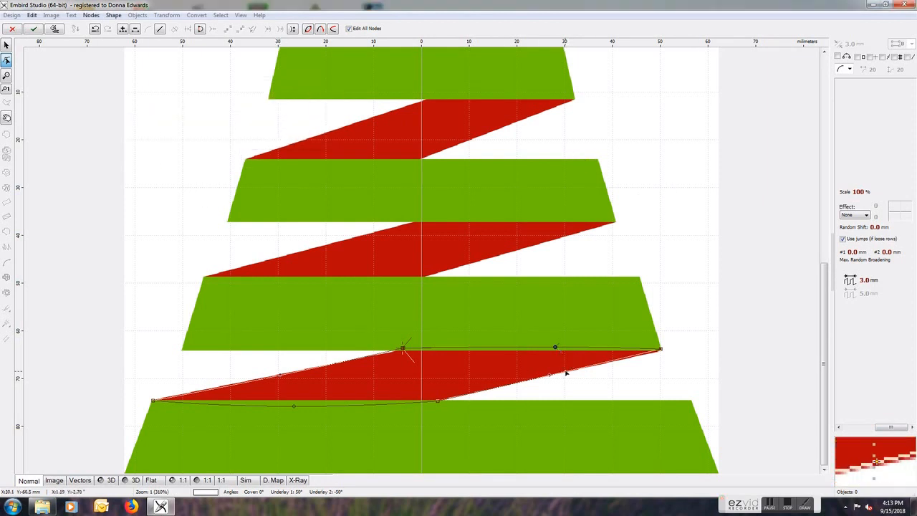
right_click(516, 364)
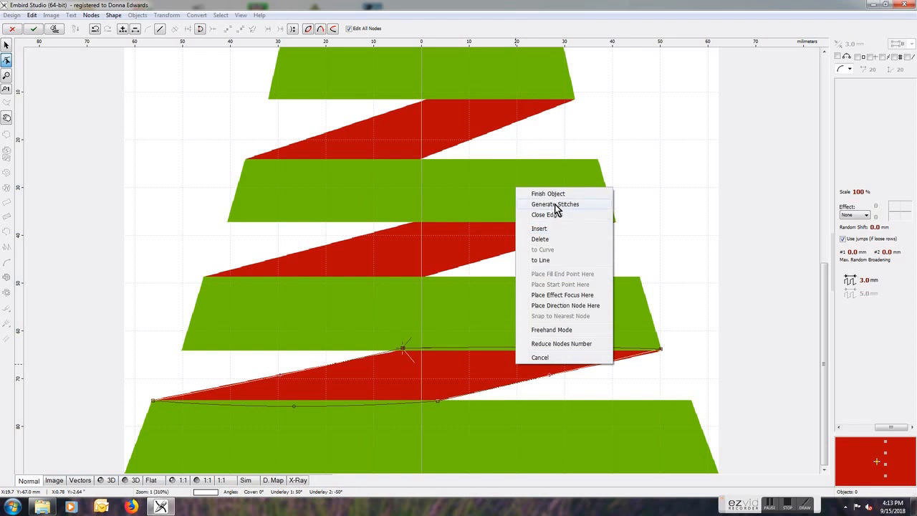
left_click(555, 206)
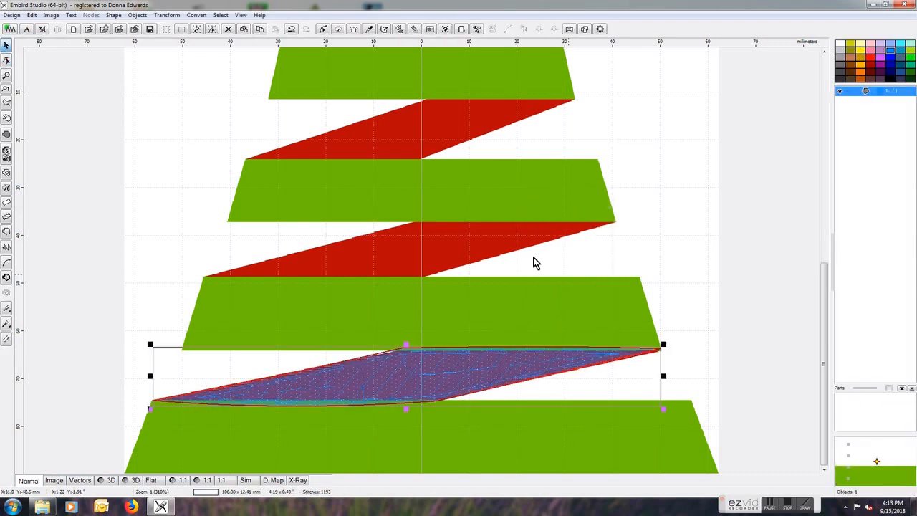
Create a single-stitch connection about 15 mm long from the lowest ribbon's upper inner corner to the next ribbon's lower inner corner and generate stitches
left_click(402, 349)
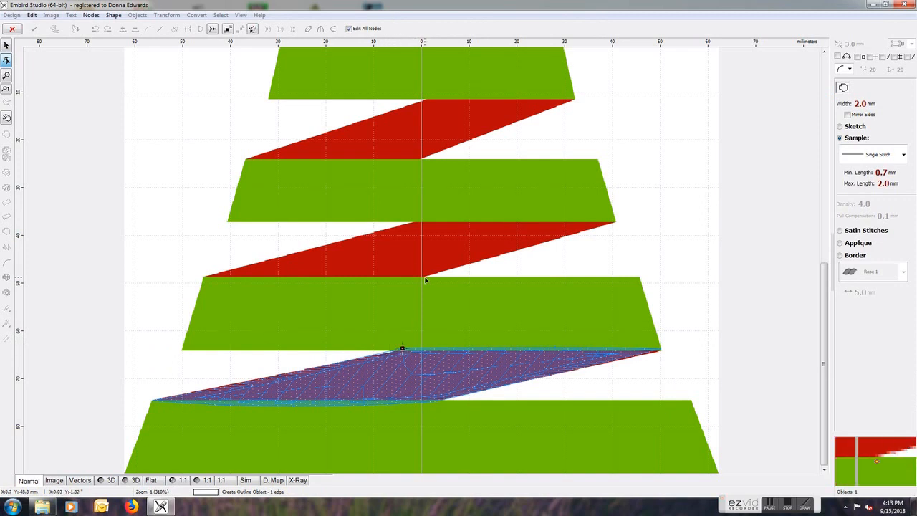
left_click(421, 281)
right_click(421, 280)
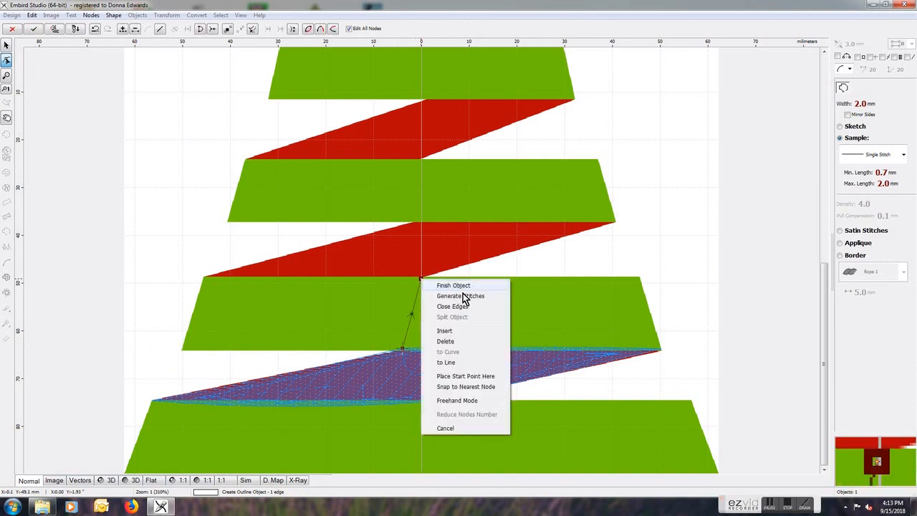
left_click(463, 296)
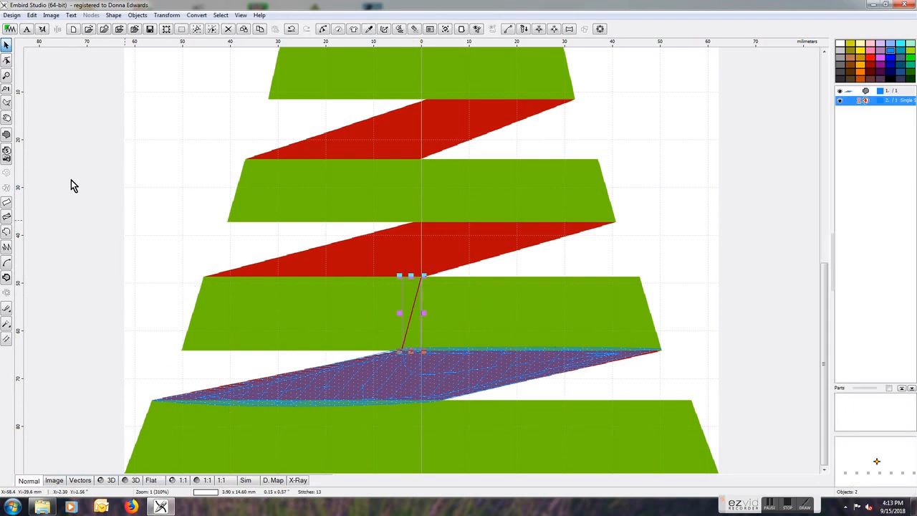
Outline the second-lowest red ribbon as a Fill object starting at the connection's end, with its horizontal edges bowed slightly over the green bands
left_click(7, 136)
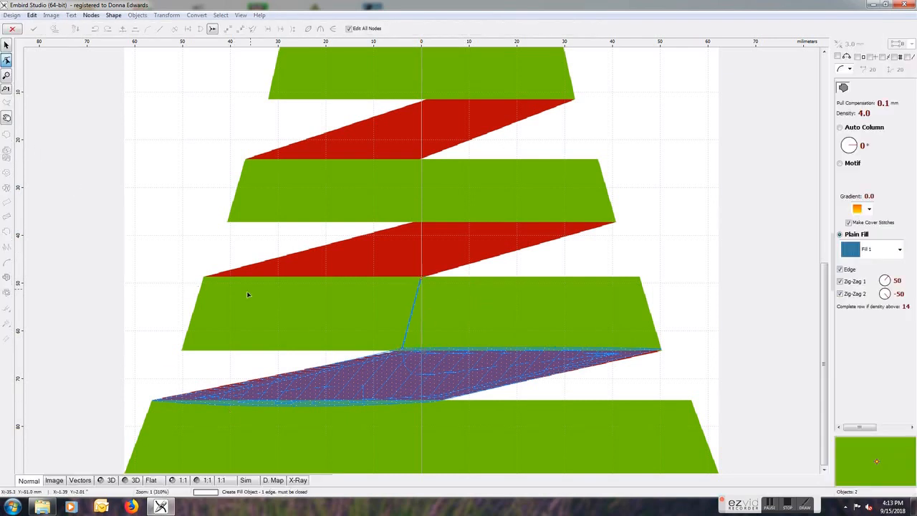
left_click(422, 279)
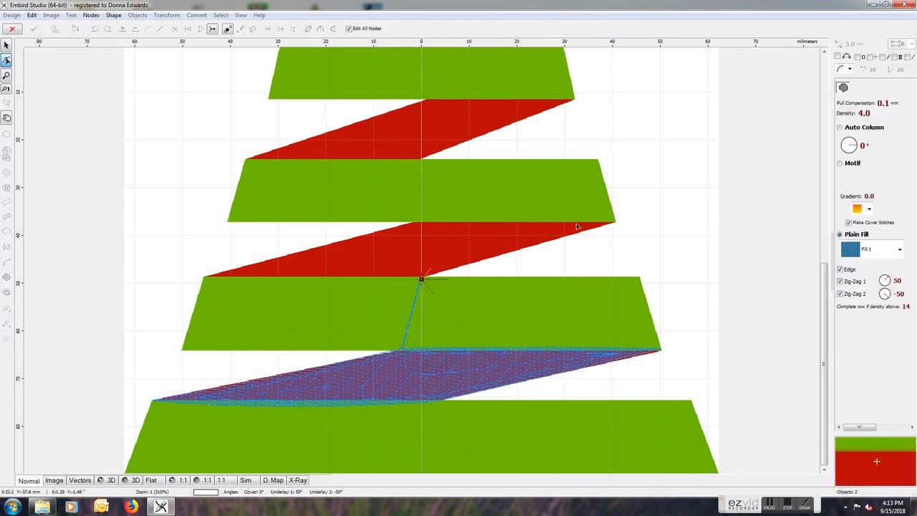
left_click(615, 223)
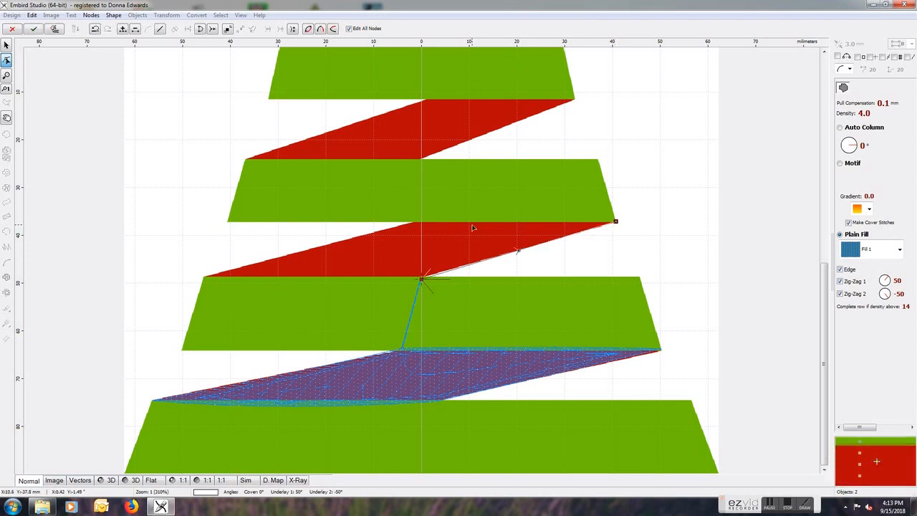
left_click(417, 224)
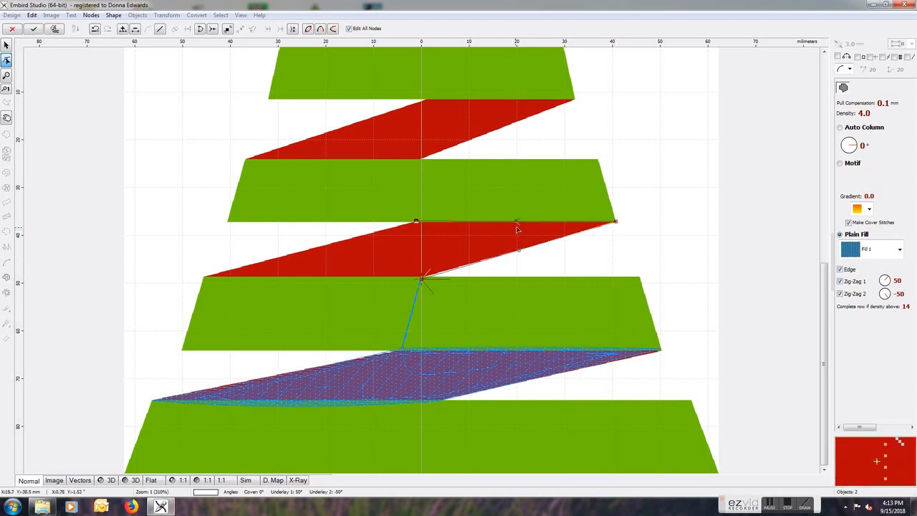
left_click(204, 279)
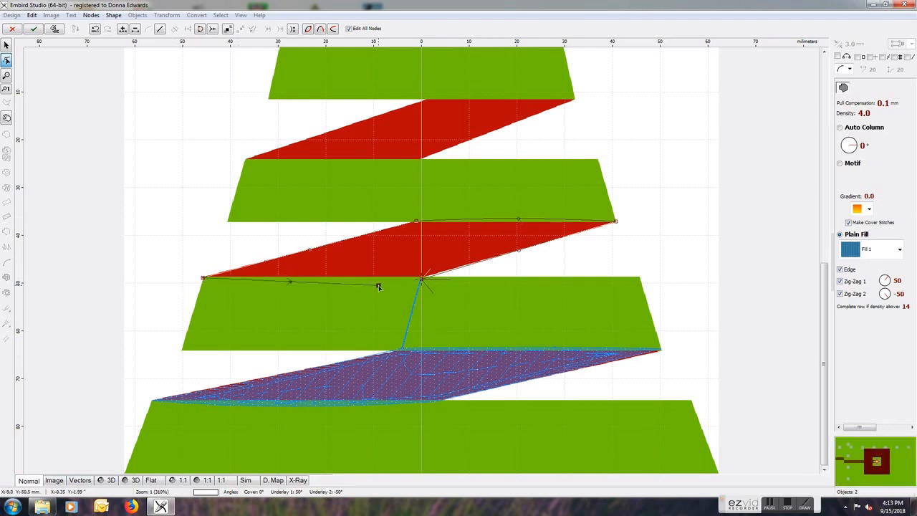
left_click_drag(290, 283, 302, 281)
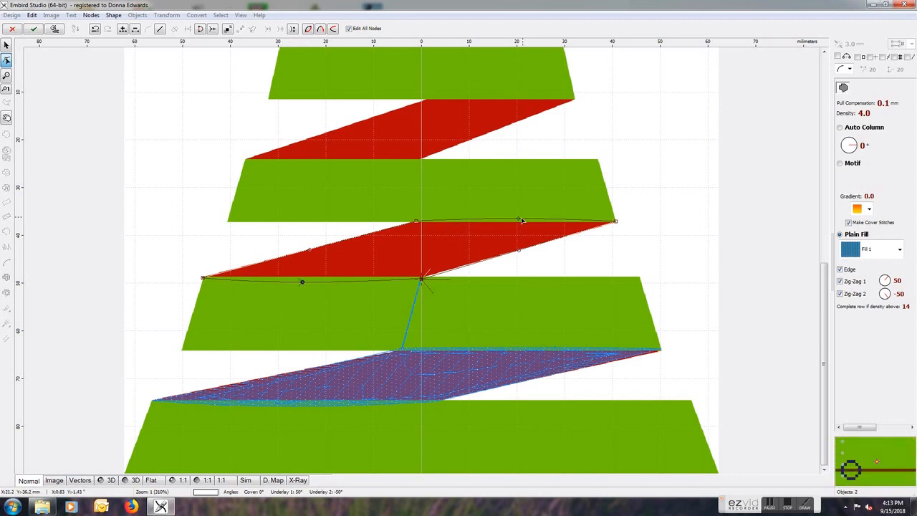
Place the second-lowest ribbon's fill end point at its upper inner corner
right_click(418, 222)
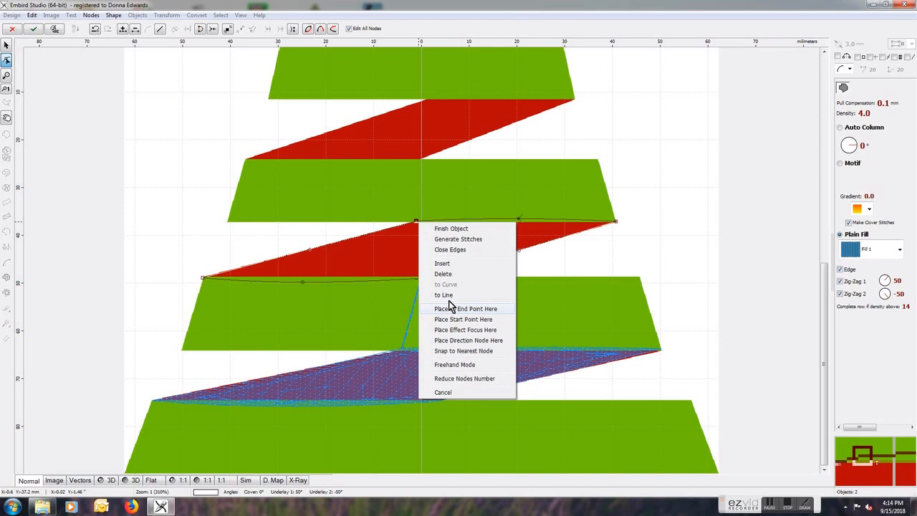
left_click(416, 221)
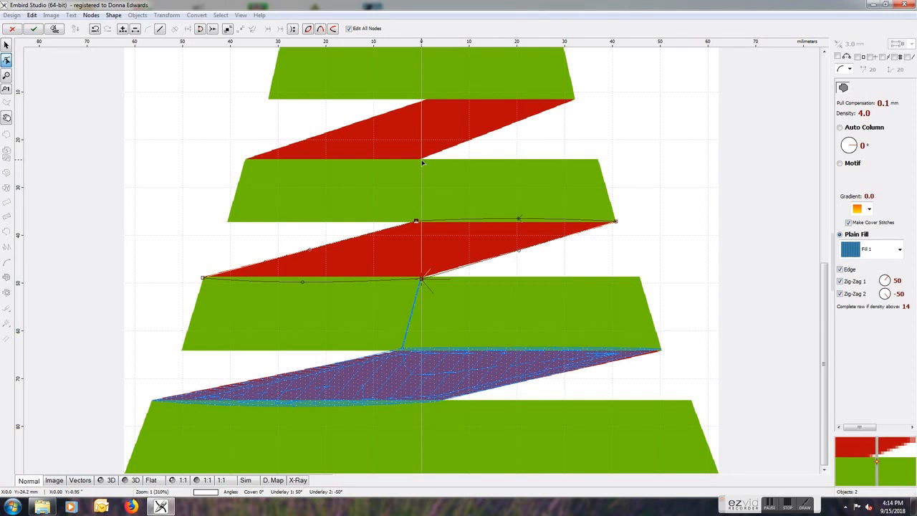
right_click(416, 221)
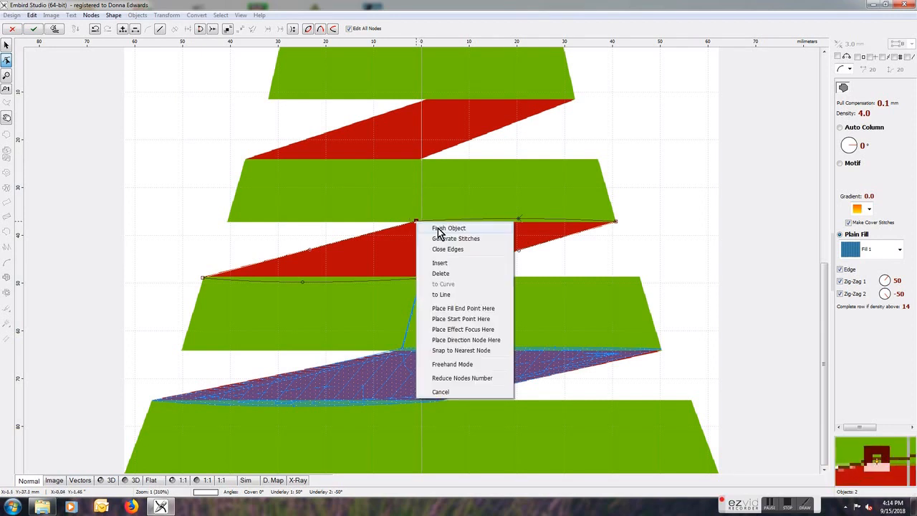
left_click(471, 309)
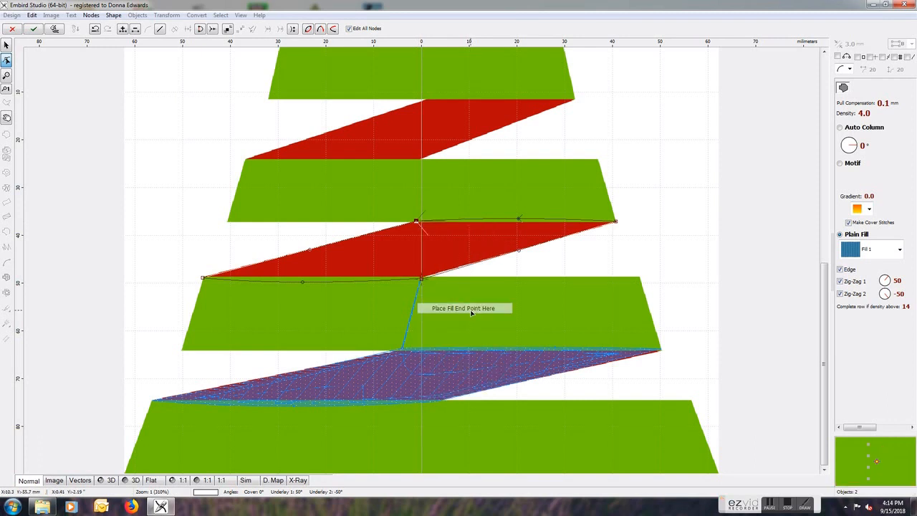
Generate the second-lowest ribbon's fill stitches with the Zig-Zag 2 underlay disabled and a stitch length of 3.0 mm
left_click(864, 293)
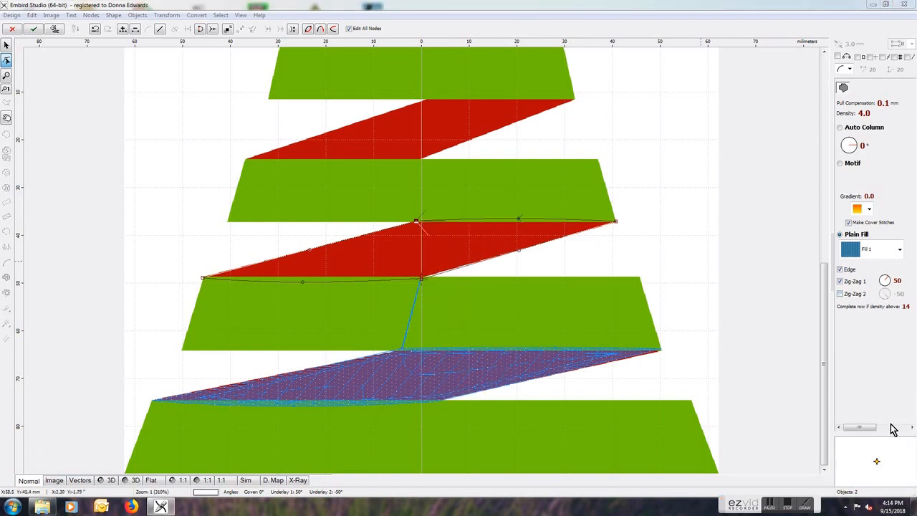
left_click(892, 428)
left_click(849, 282)
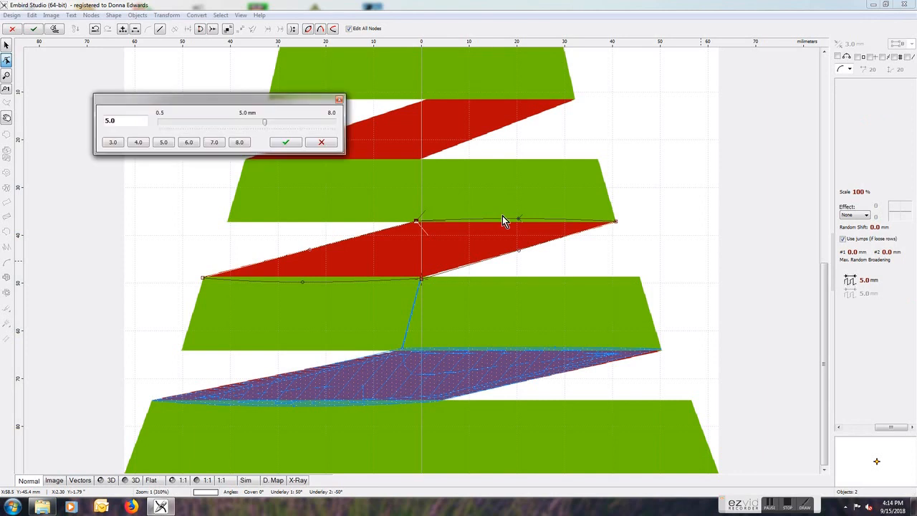
left_click(113, 142)
left_click(286, 143)
right_click(475, 255)
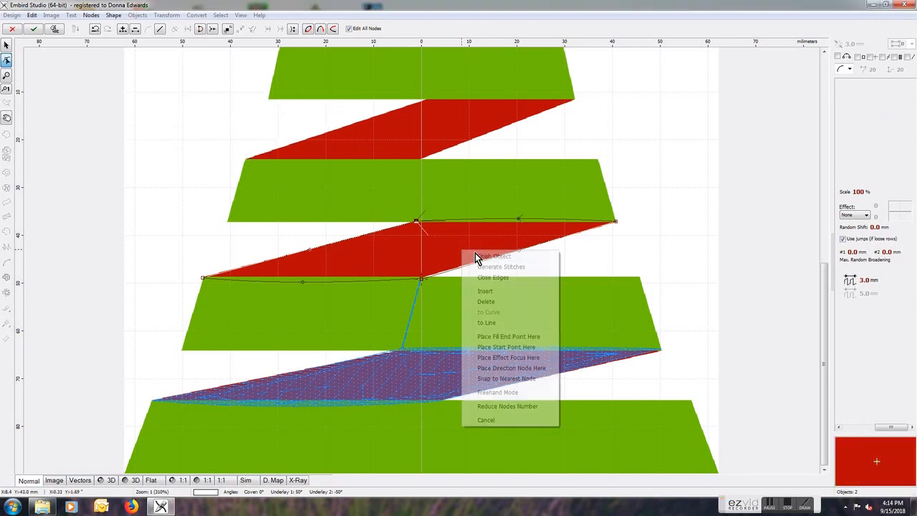
left_click(501, 267)
Create a single-stitch connection about 12 mm long from the second-lowest ribbon's fill end point to the third ribbon's lower inner corner and generate stitches
left_click(7, 231)
left_click(416, 221)
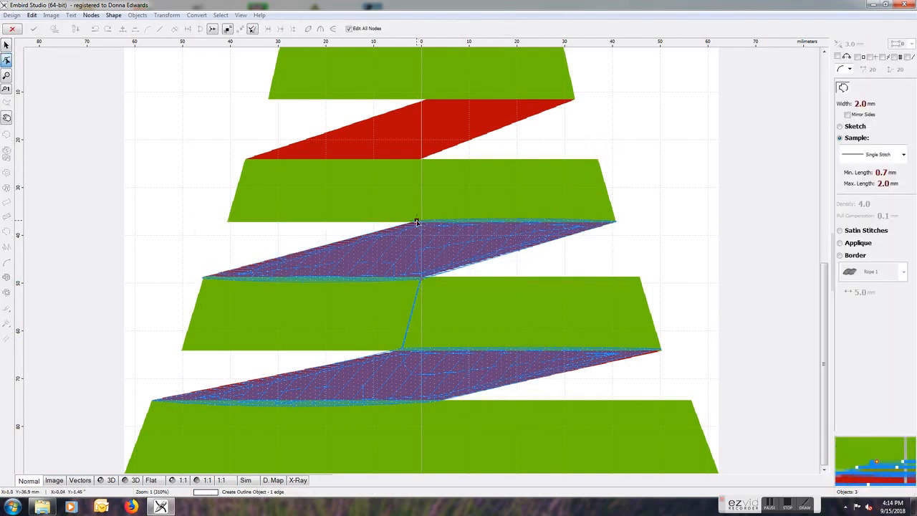
left_click(419, 161)
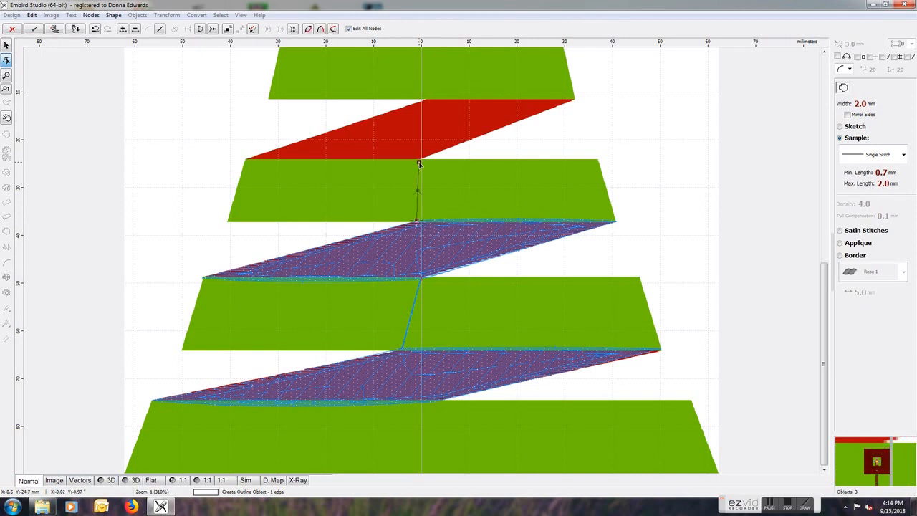
right_click(419, 163)
left_click(442, 180)
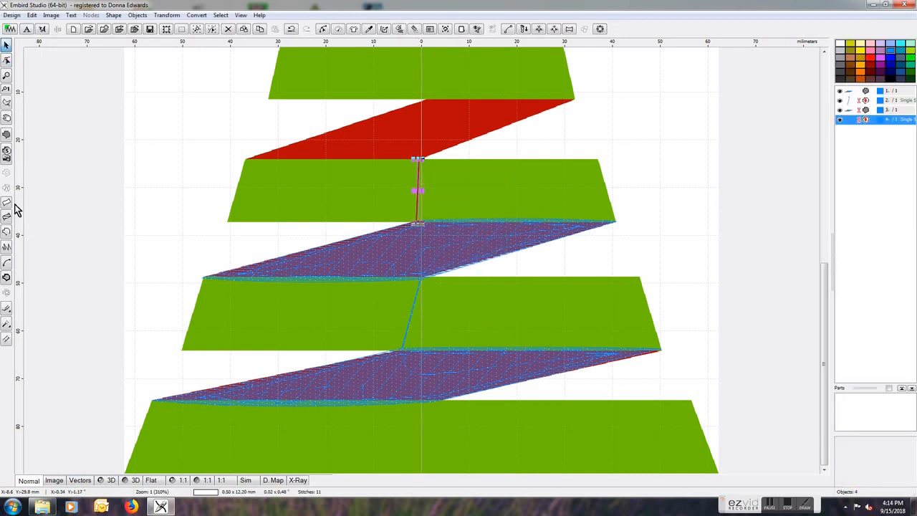
Outline the third-lowest red ribbon as a Fill object about 69 × 14 mm with bowed horizontal edges, ending the fill at its upper inner corner
left_click(7, 135)
left_click(419, 162)
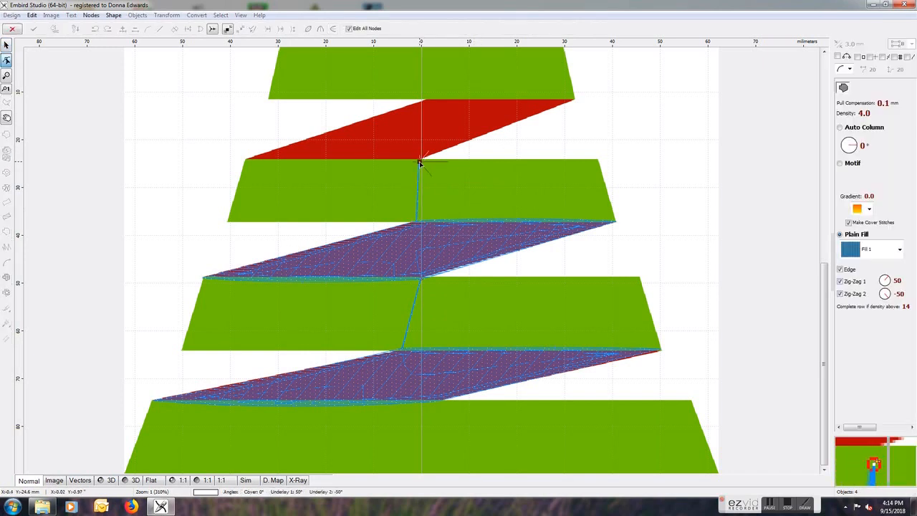
left_click(575, 100)
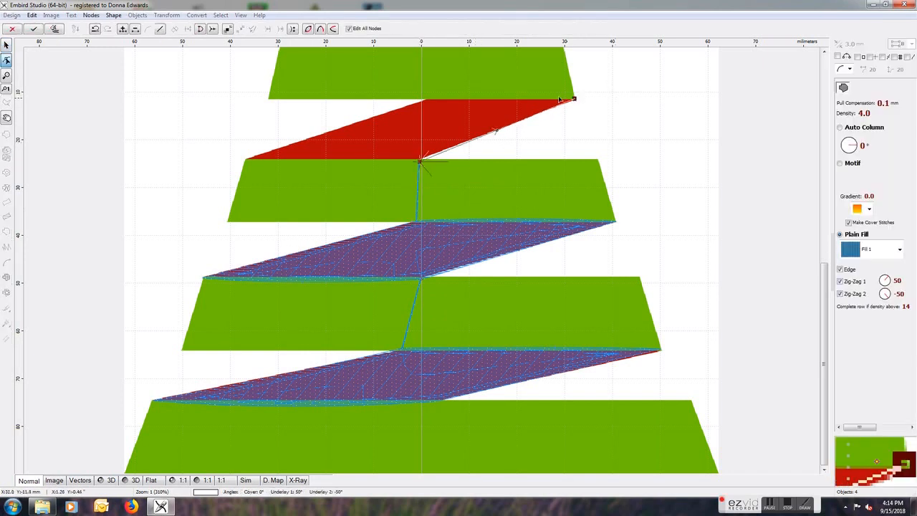
left_click(430, 99)
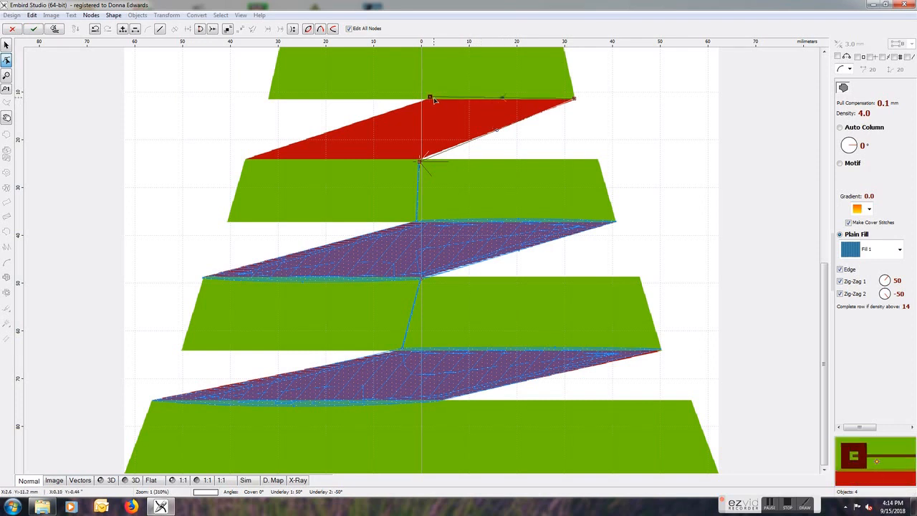
left_click(246, 160)
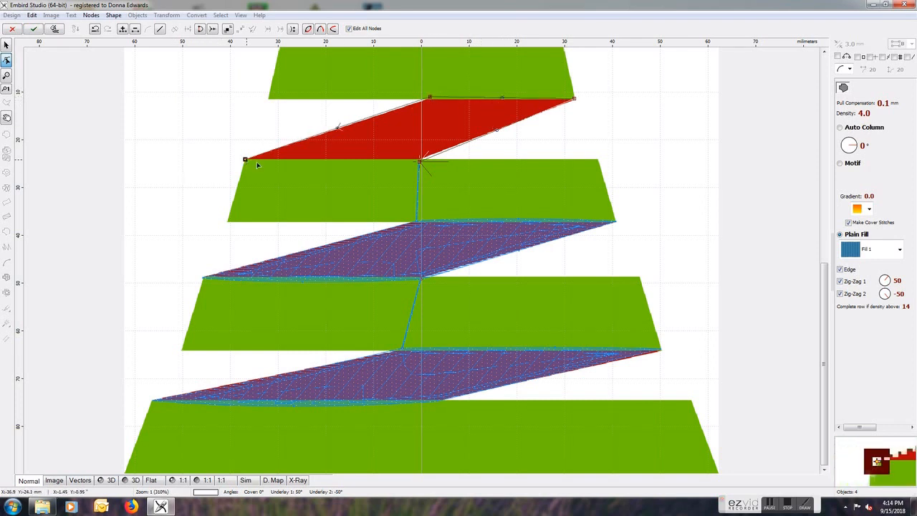
left_click(420, 162)
right_click(431, 101)
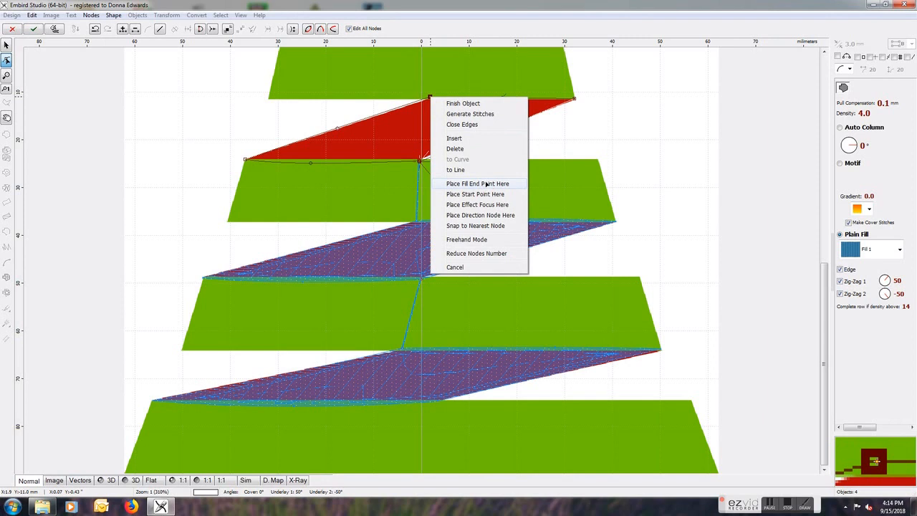
left_click(486, 184)
Generate the third-lowest ribbon's fill stitches with the Zig-Zag 2 underlay disabled and a stitch length of 3.0 mm
left_click(883, 428)
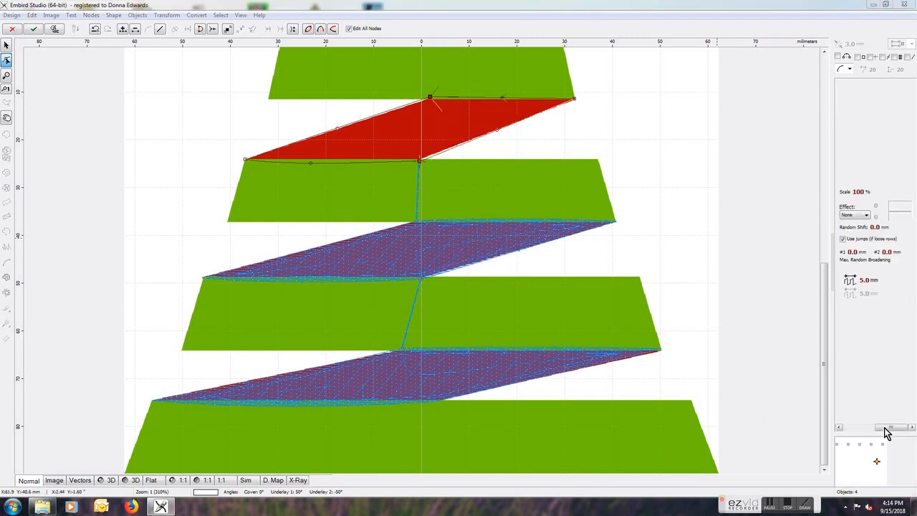
left_click(849, 281)
left_click(127, 156)
left_click(309, 159)
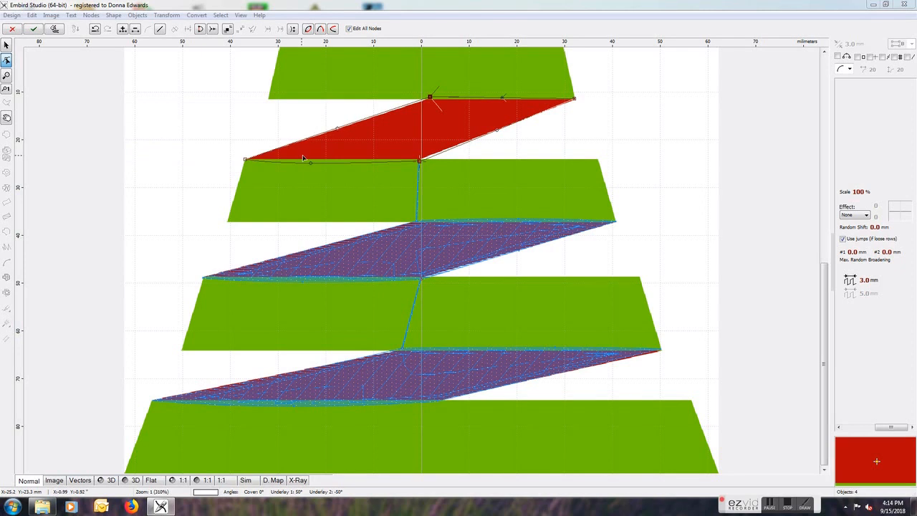
right_click(462, 123)
left_click(500, 149)
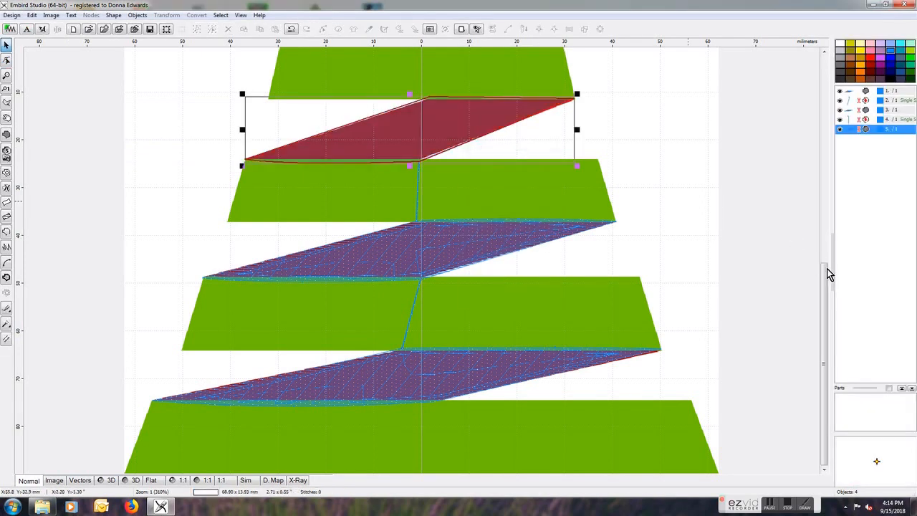
Create a single-stitch connection about 13 mm long from the third ribbon's fill end point to the fourth ribbon's lower inner corner and generate stitches
left_click_drag(825, 282, 819, 135)
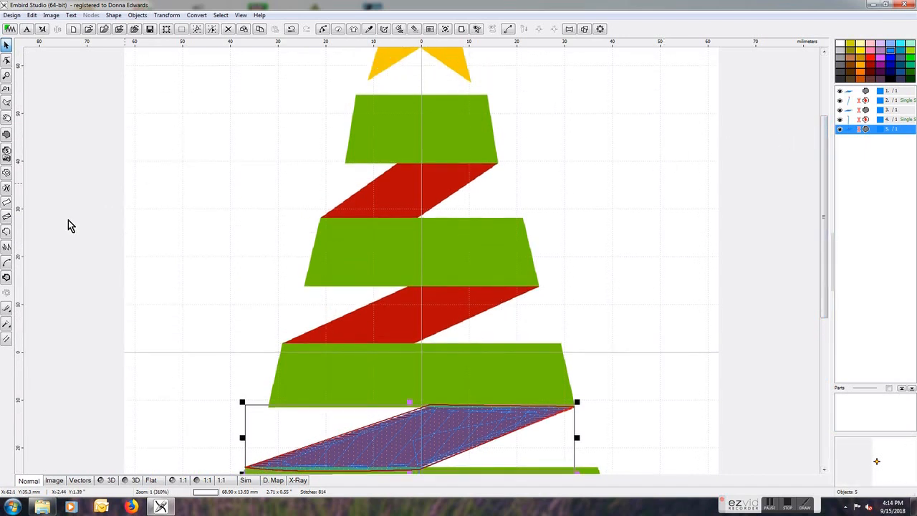
left_click(6, 230)
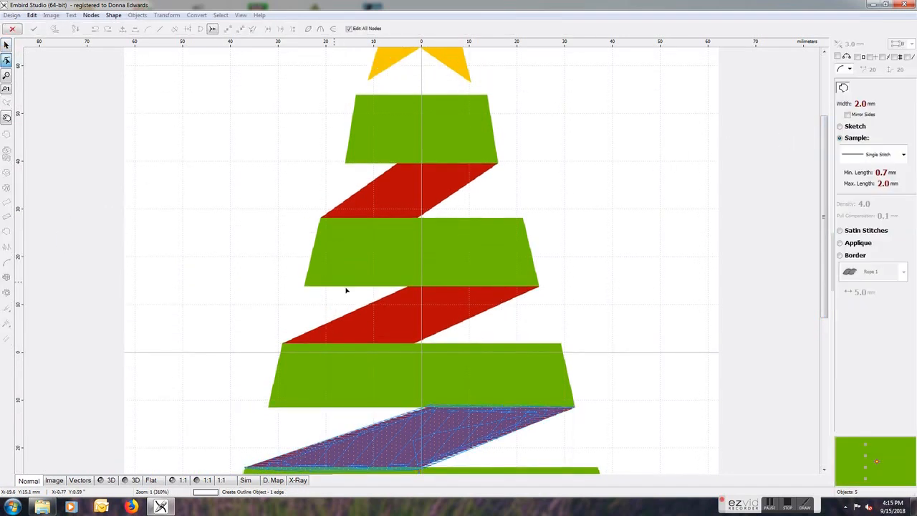
left_click(431, 407)
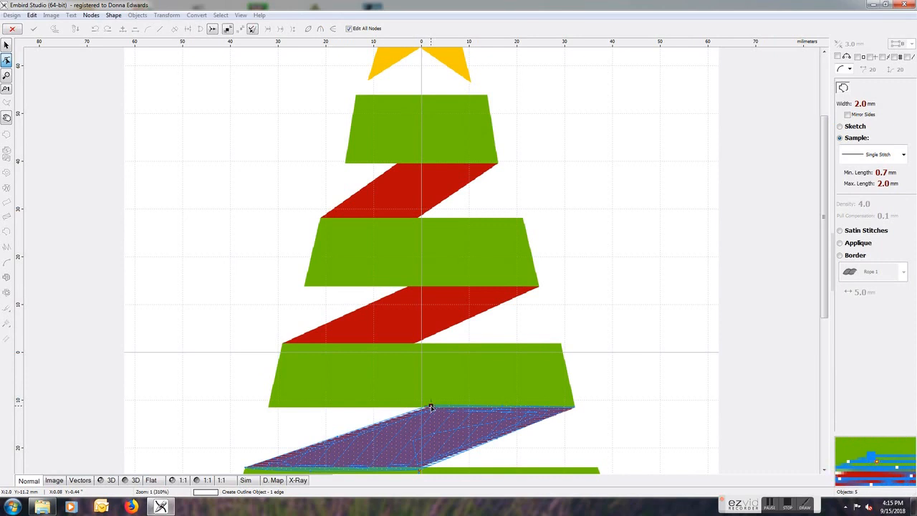
left_click(413, 348)
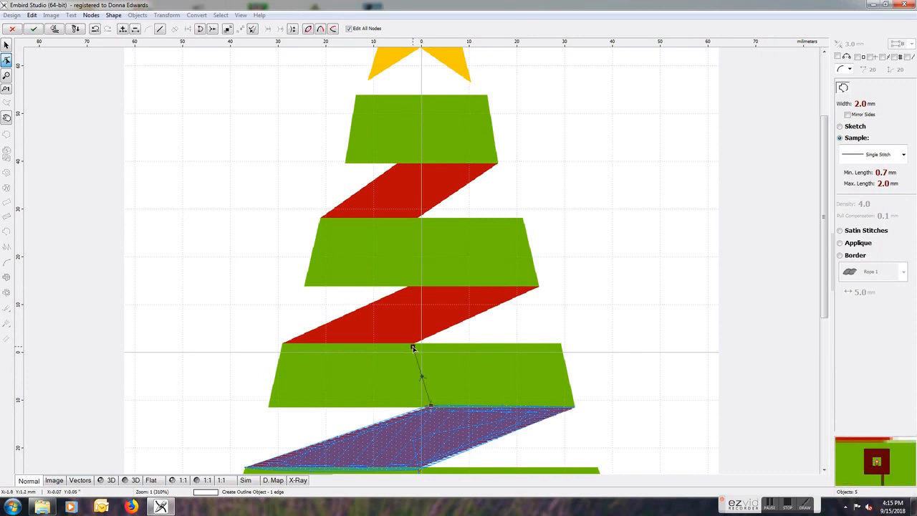
right_click(413, 349)
left_click(473, 207)
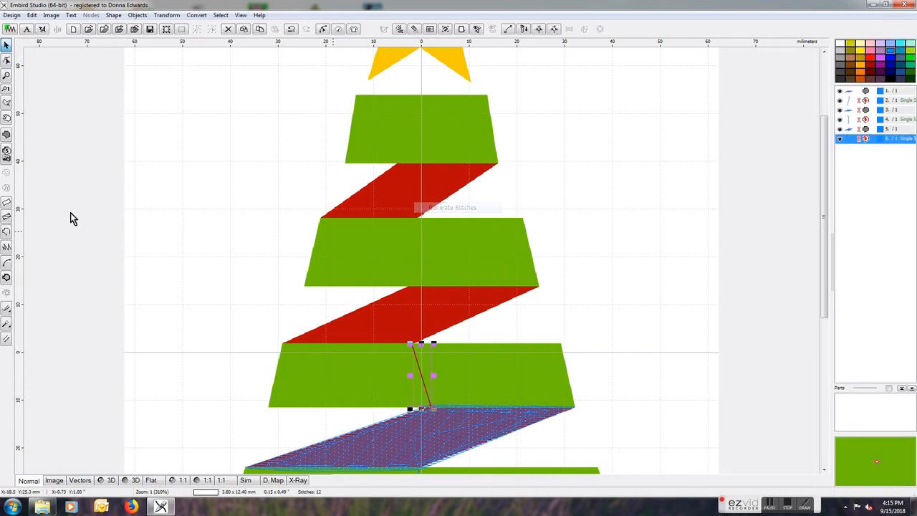
Outline the fourth-lowest red ribbon as a Fill object about 54 × 14 mm from the connection's end, bowing its horizontal edges over the green bands
left_click(6, 130)
left_click(413, 348)
left_click(538, 286)
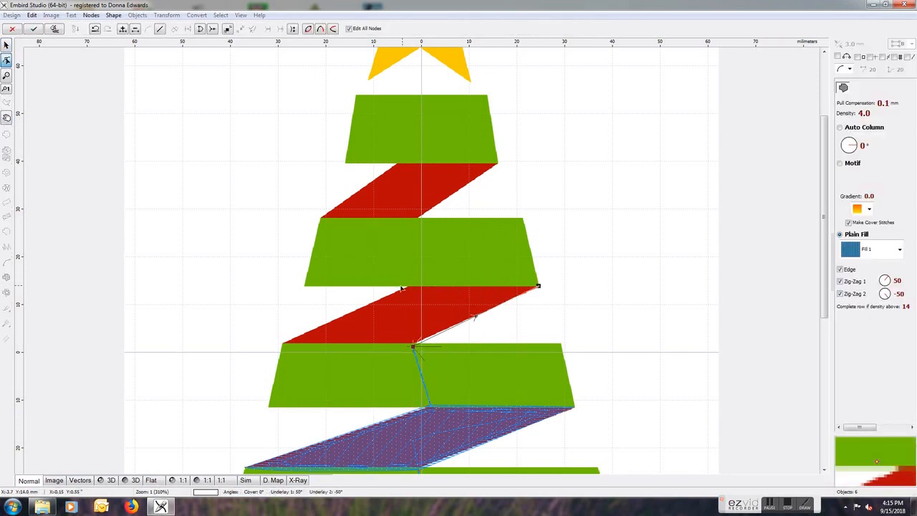
left_click(410, 287)
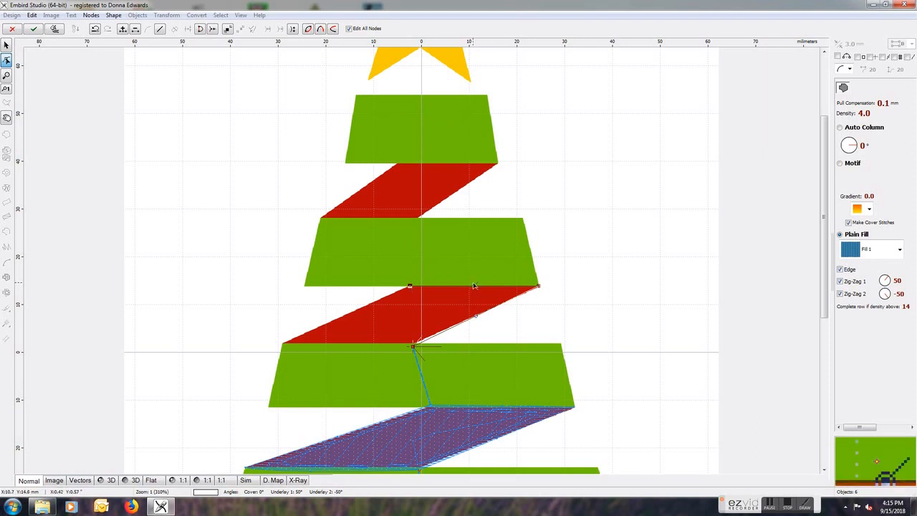
left_click(282, 343)
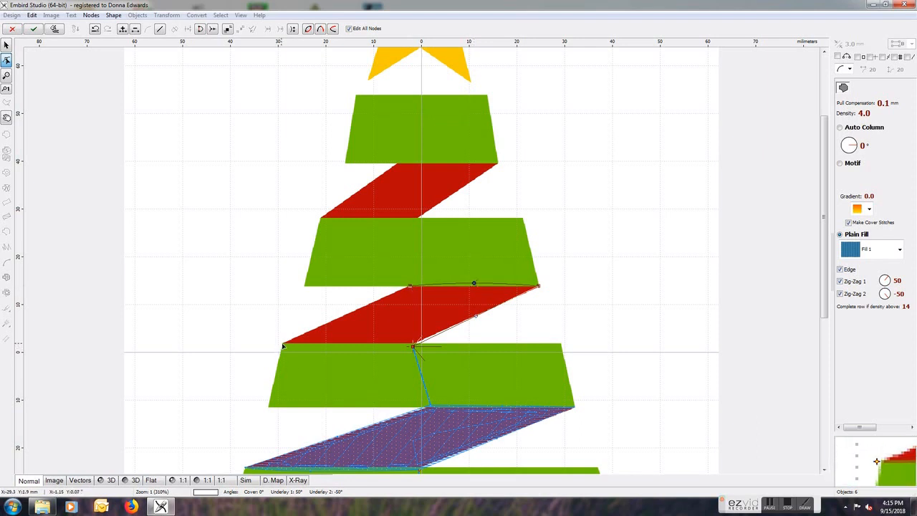
left_click(414, 346)
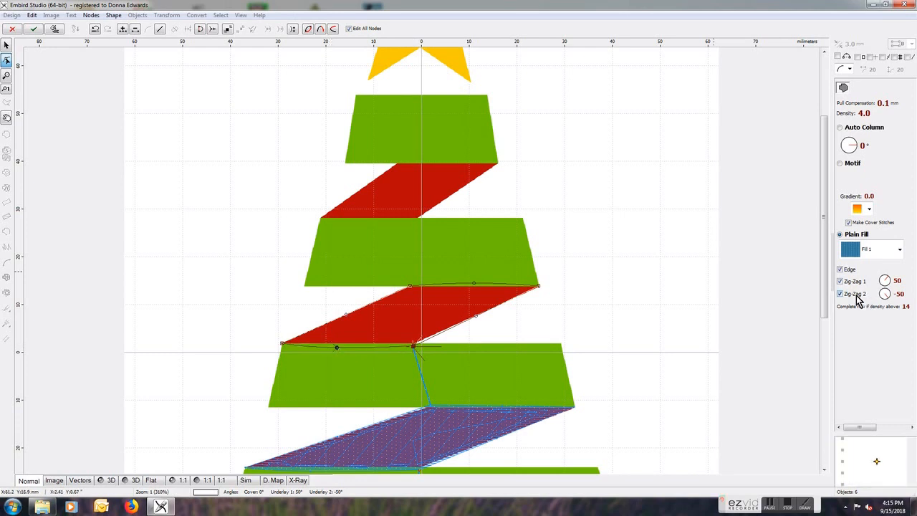
Disable the Zig-Zag 2 underlay and set the stitch length to 3.0 mm for the fourth-lowest ribbon's fill
left_click(841, 294)
left_click(906, 427)
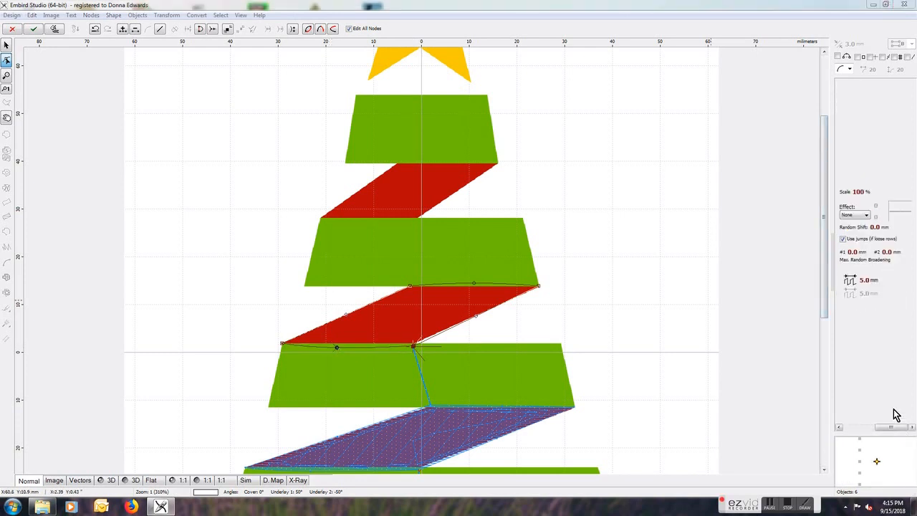
left_click(851, 282)
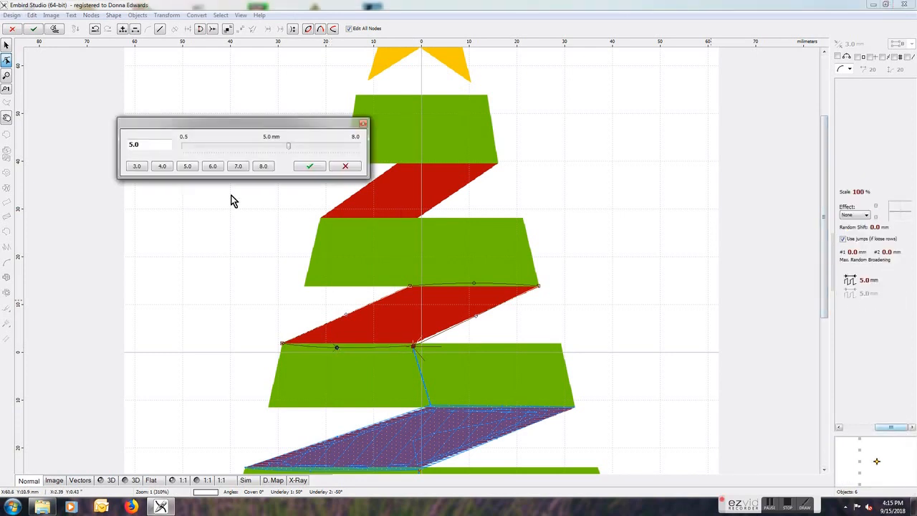
left_click(309, 166)
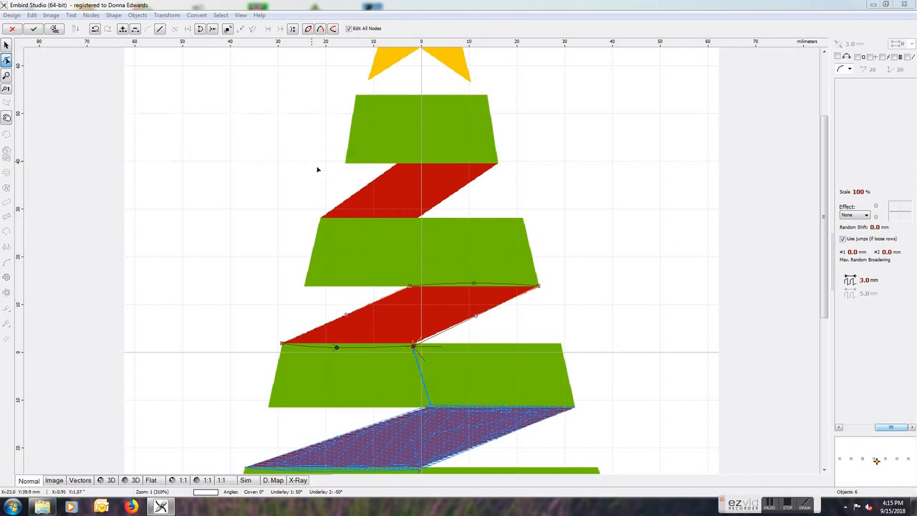
Place the fourth-lowest ribbon's fill end point at its upper inner corner and generate its stitches
left_click(410, 287)
right_click(409, 287)
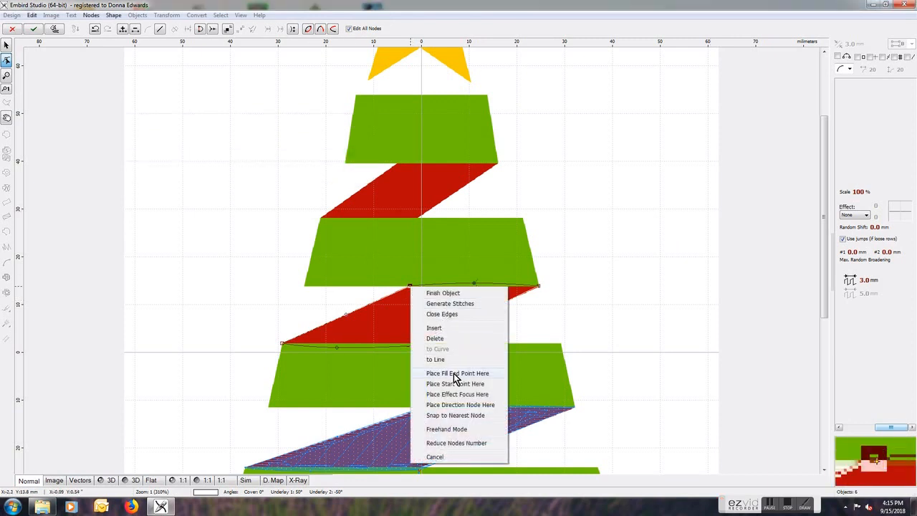
left_click(457, 372)
right_click(433, 319)
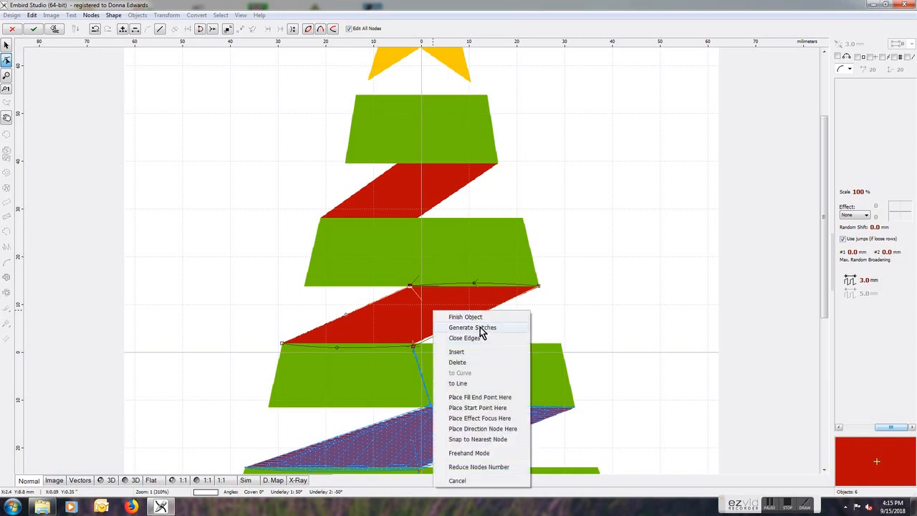
left_click(480, 334)
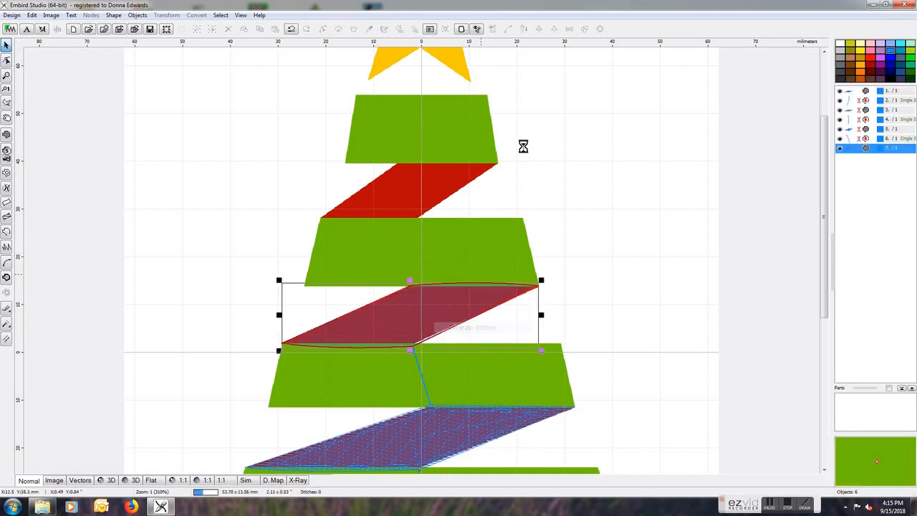
Create a single-stitch connection about 14 mm long from the fourth ribbon's fill end point to the top ribbon's lower inner corner and generate stitches
left_click(6, 231)
left_click(411, 287)
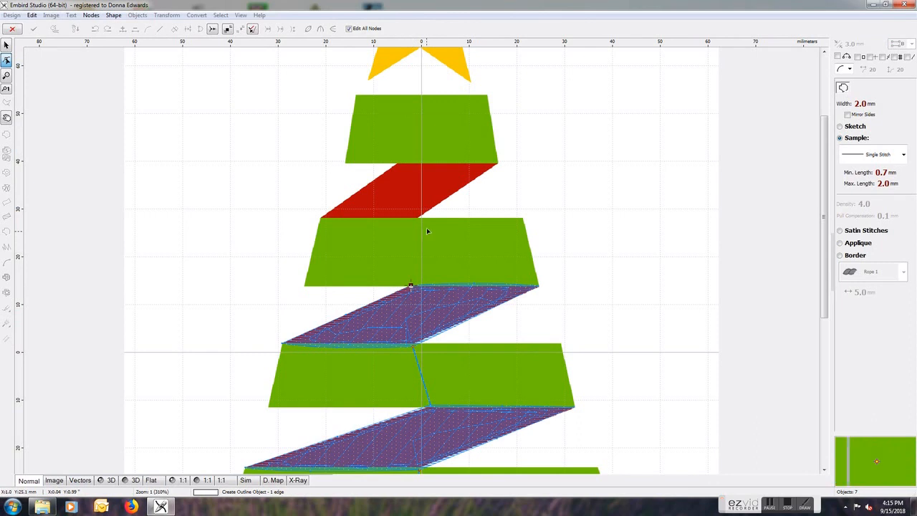
left_click(416, 221)
right_click(418, 223)
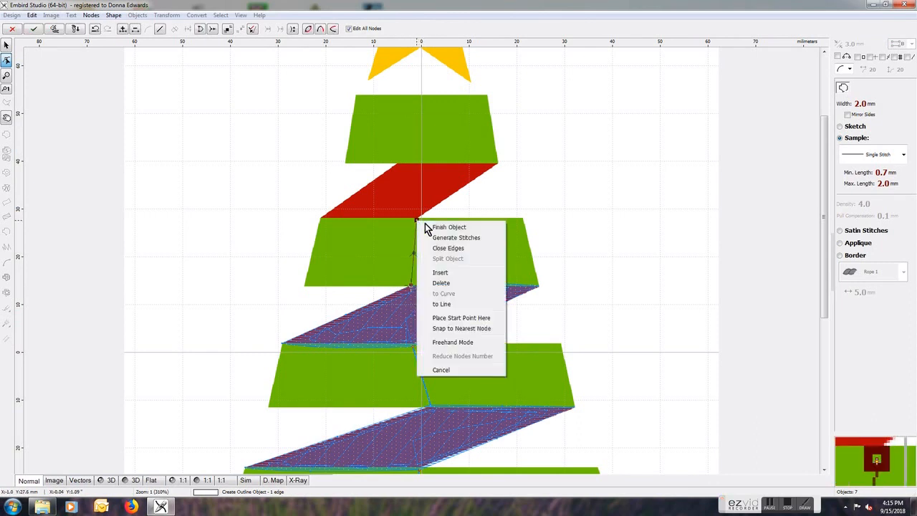
left_click(459, 242)
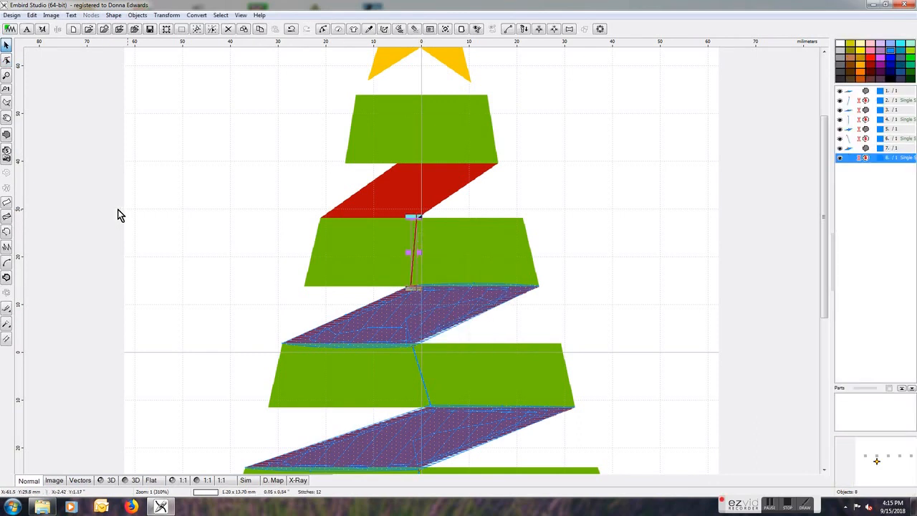
Outline the topmost red ribbon as a Fill object about 37 × 13 mm from the connection's end, bowing its horizontal edges over the green bands
left_click(7, 137)
left_click(418, 224)
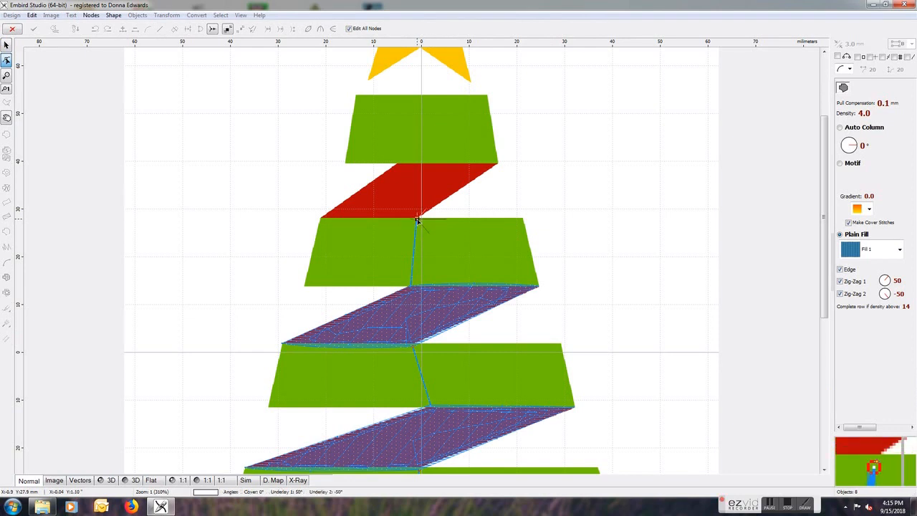
left_click(498, 164)
left_click(401, 163)
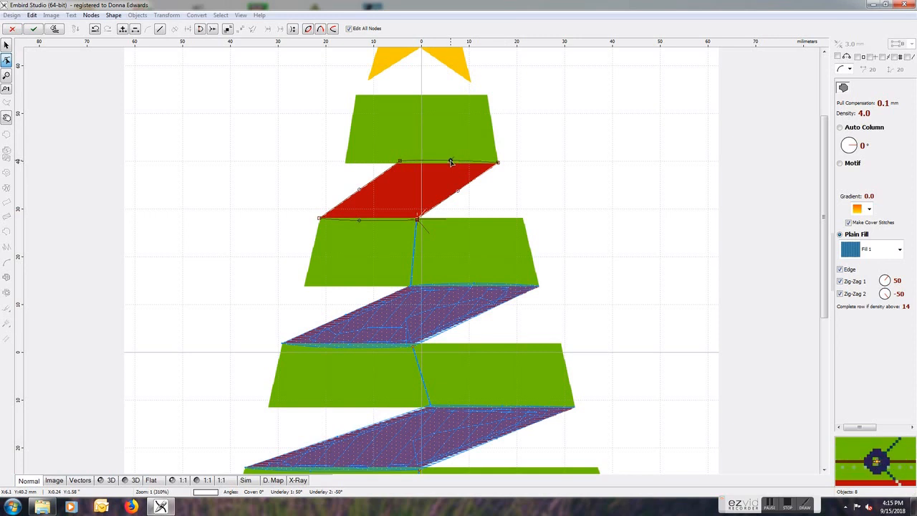
Generate the topmost ribbon's fill stitches with a stitch length of 3.0 mm and the Zig-Zag 2 underlay disabled
left_click(881, 427)
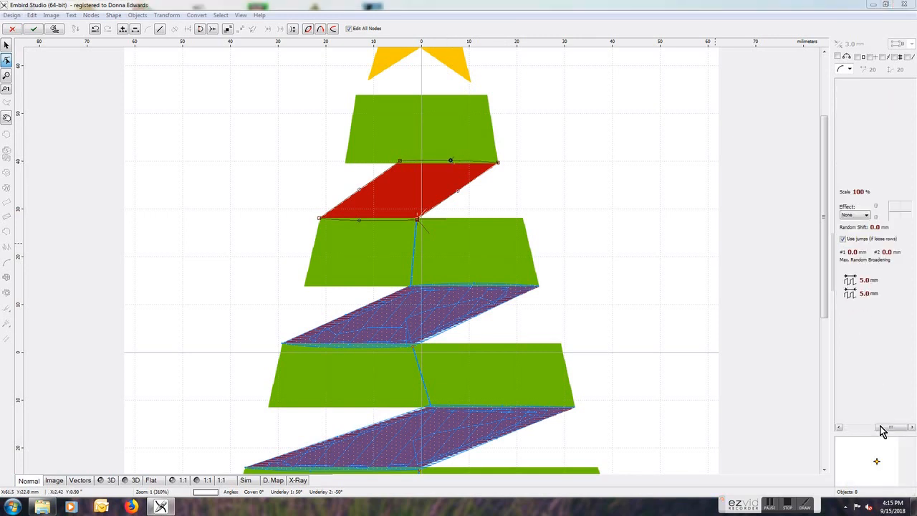
left_click(850, 286)
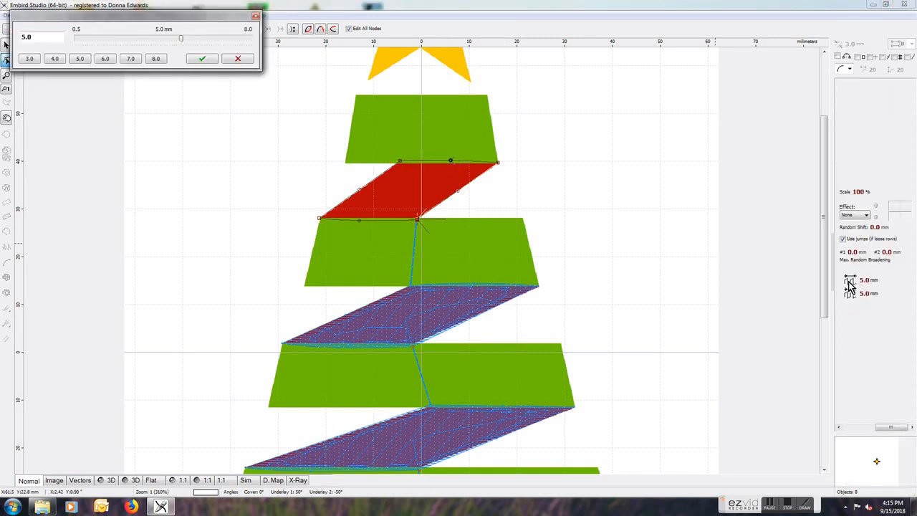
left_click(30, 59)
left_click(202, 58)
left_click(858, 428)
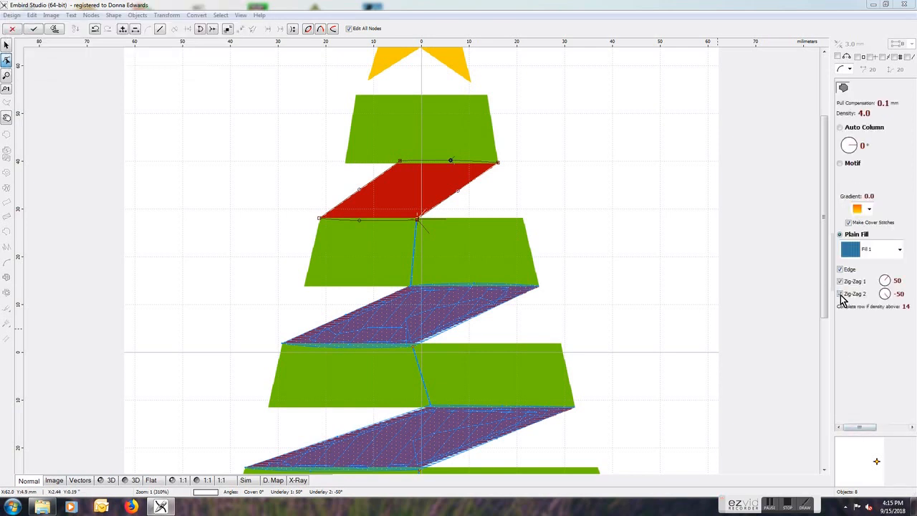
right_click(419, 196)
left_click(452, 212)
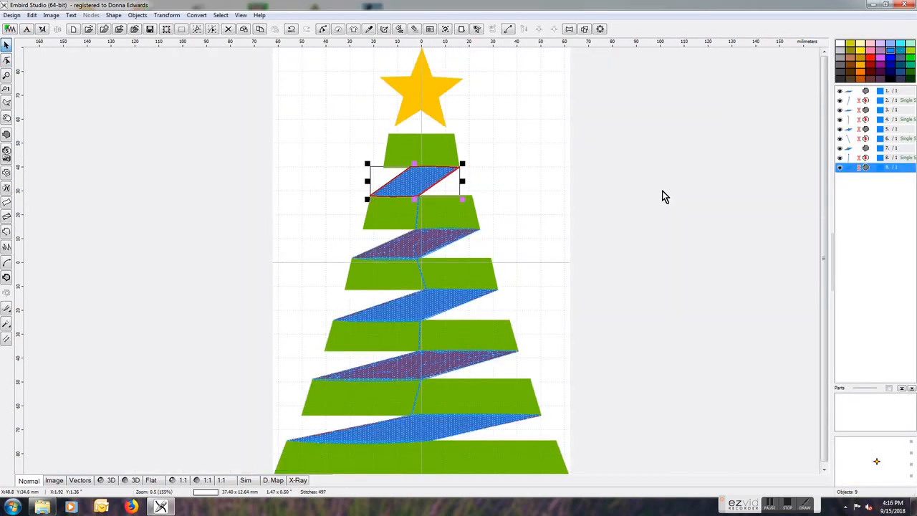
Select all the ribbon fills and connections and combine them with Group 1
left_click(851, 93, "shift")
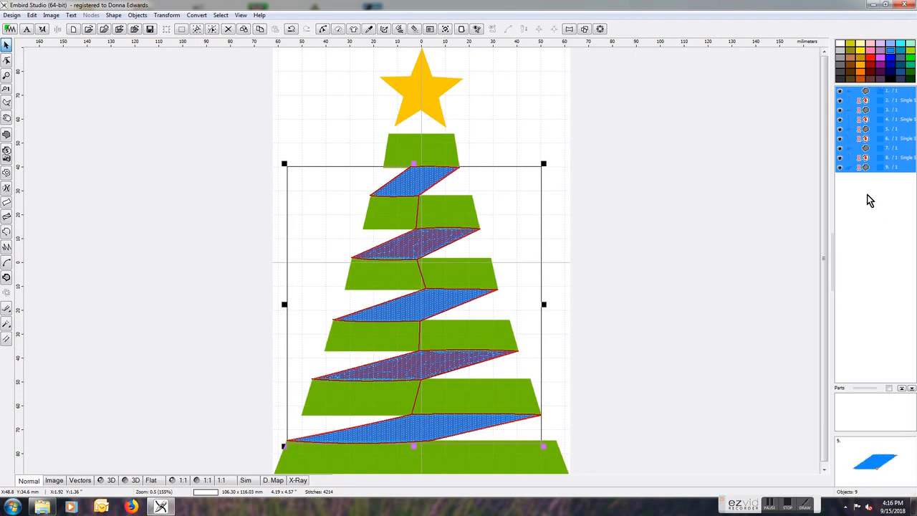
right_click(852, 141)
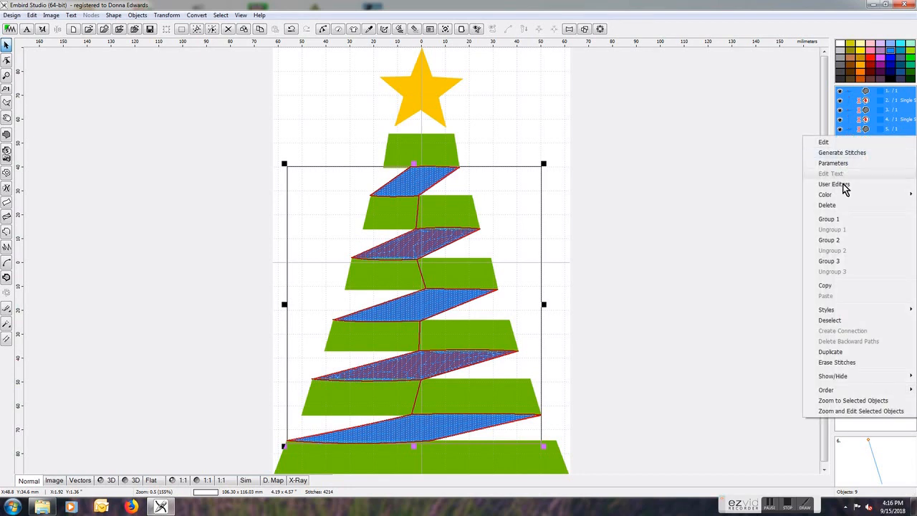
left_click(828, 219)
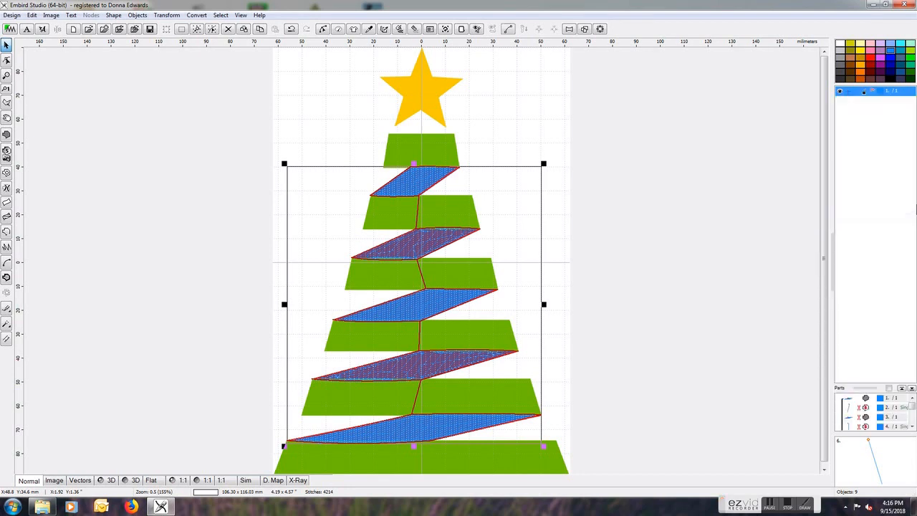
Recolour the grouped ribbons with Marathon Polyester 2045 Very Red from the colour catalog and preview them in 3D
right_click(855, 96)
mouse_move(832, 150)
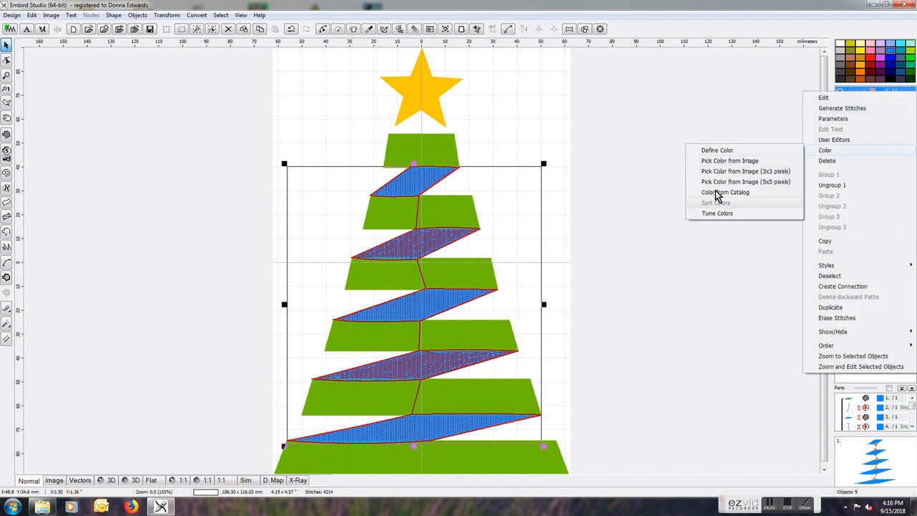
left_click(720, 192)
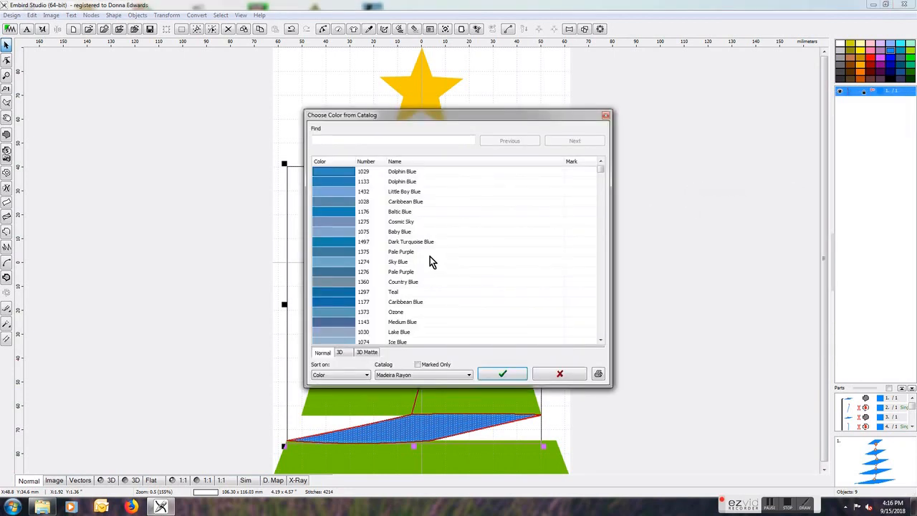
left_click(460, 379)
left_click(423, 395)
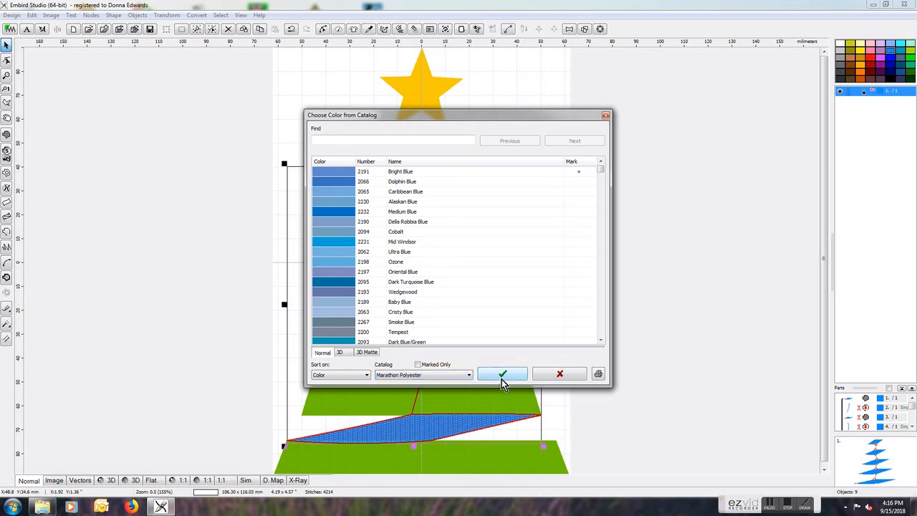
left_click(371, 141)
type("2045")
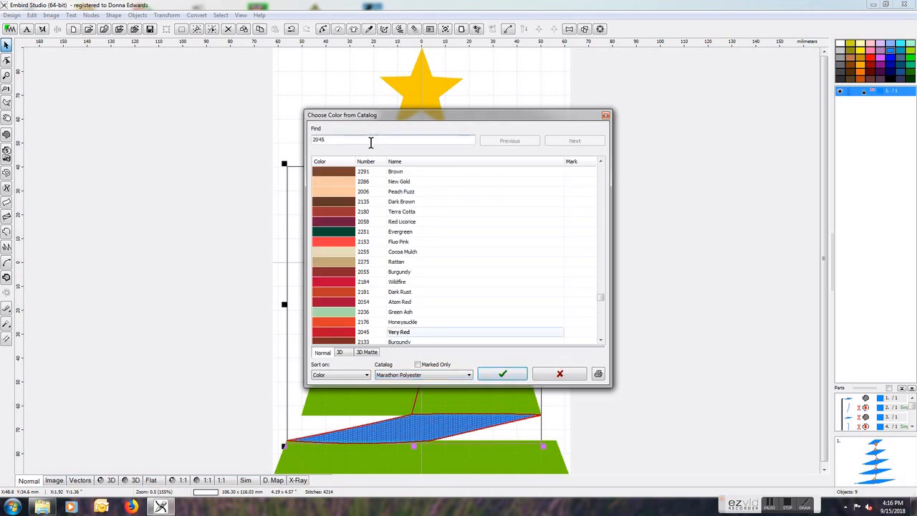
left_click(505, 374)
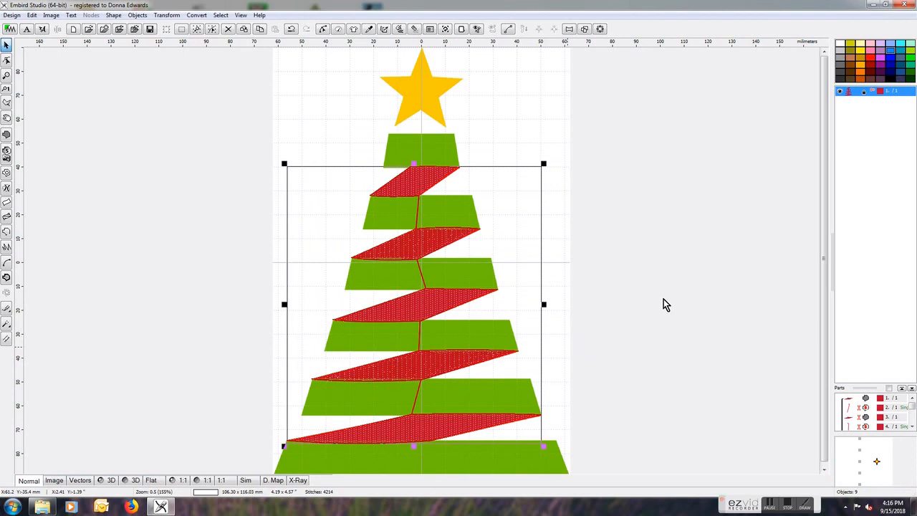
left_click(106, 480)
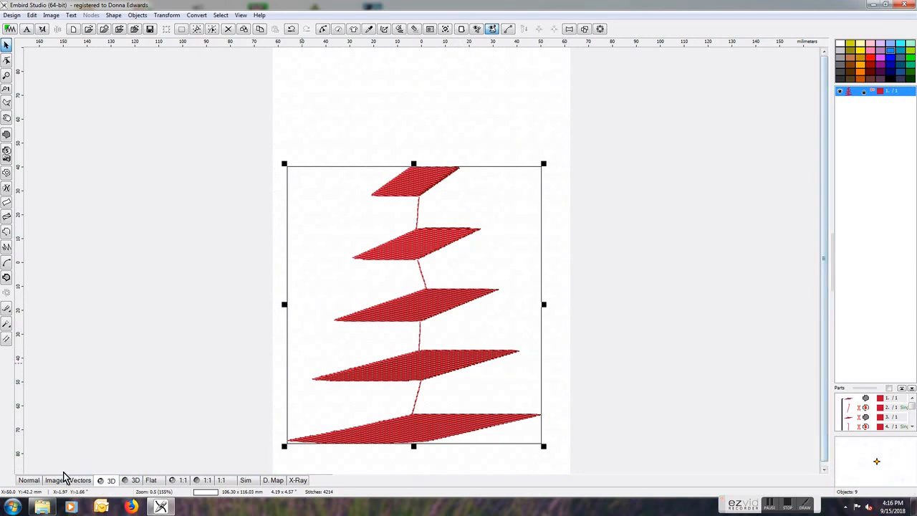
left_click(30, 480)
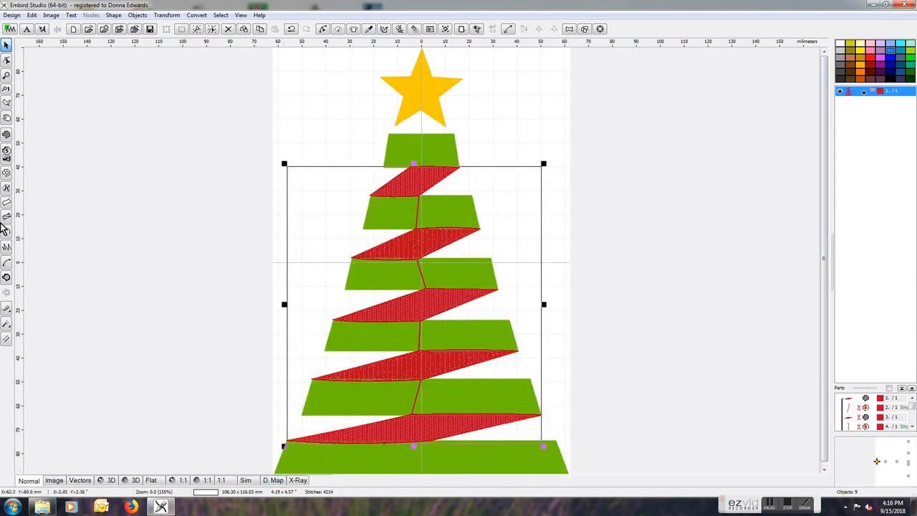
Outline the bottom green band as a Fill object about 123 × 15 mm, adjusting its lower outer corner and lower edge to the image
left_click(6, 134)
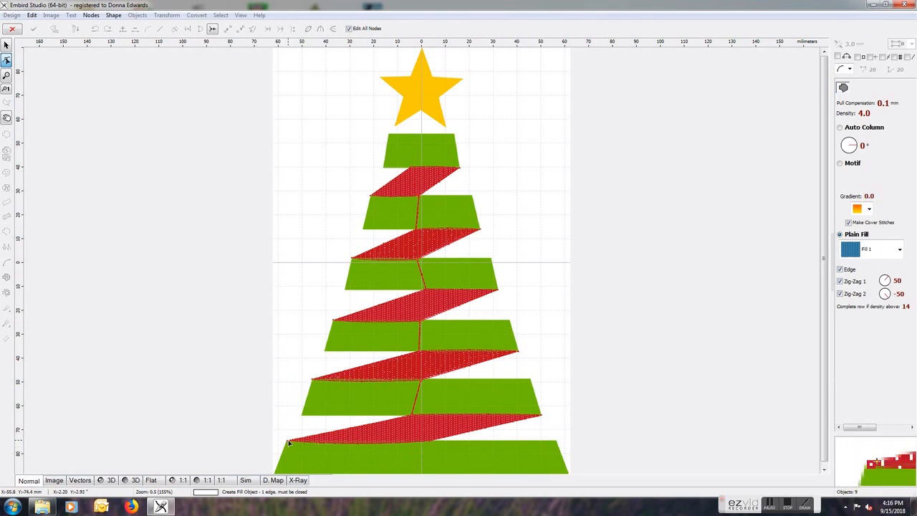
left_click(288, 440)
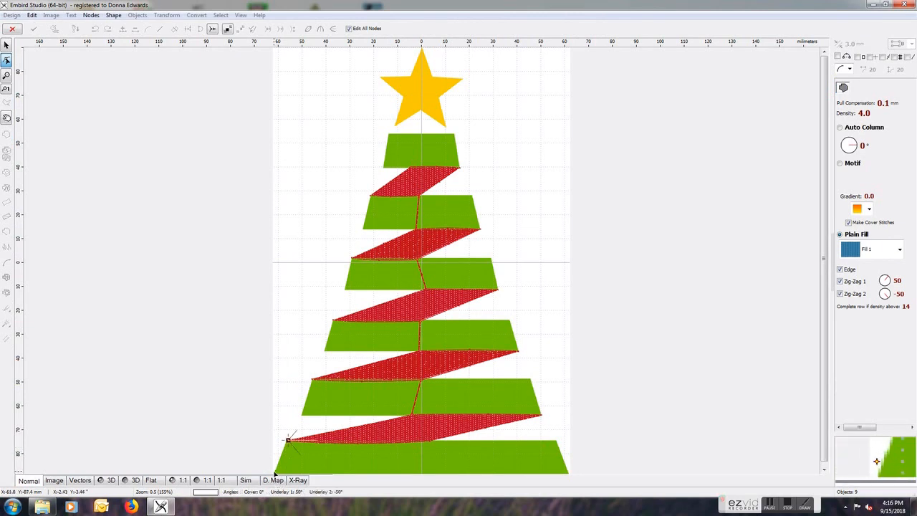
left_click(275, 472)
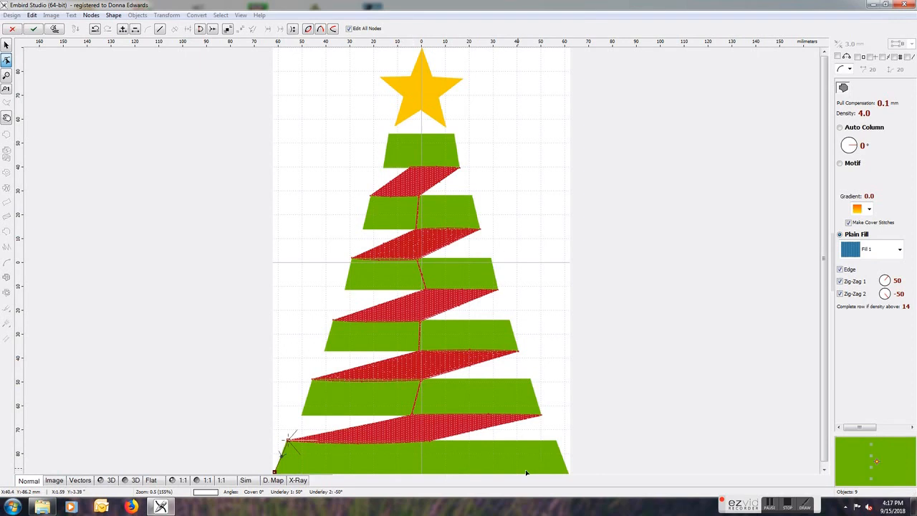
left_click(567, 474)
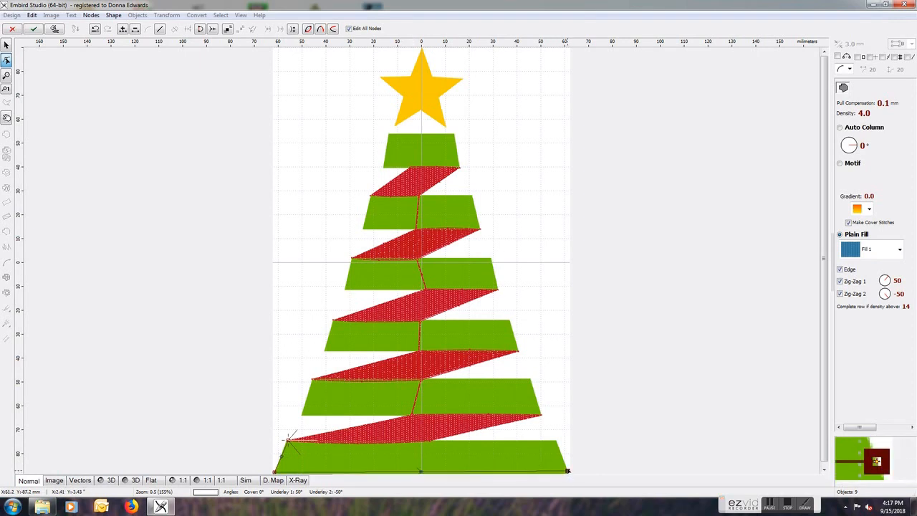
left_click(556, 440)
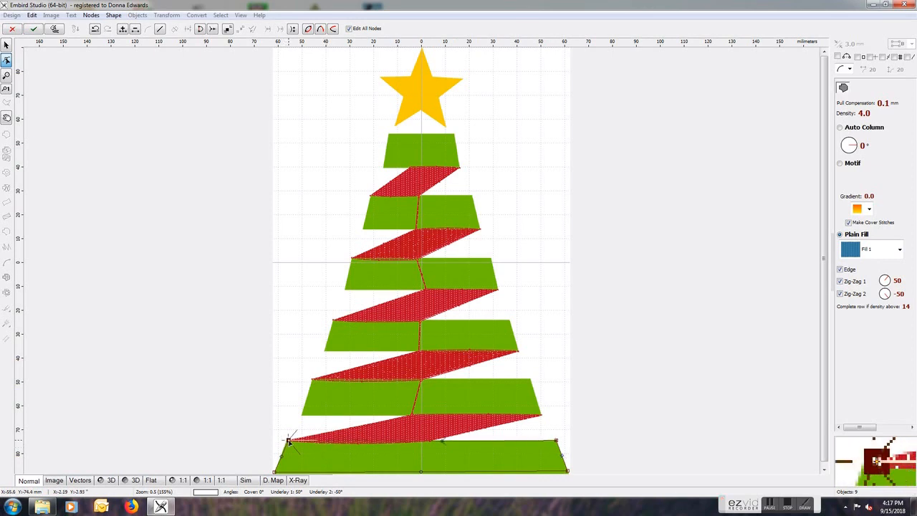
left_click_drag(567, 471, 571, 476)
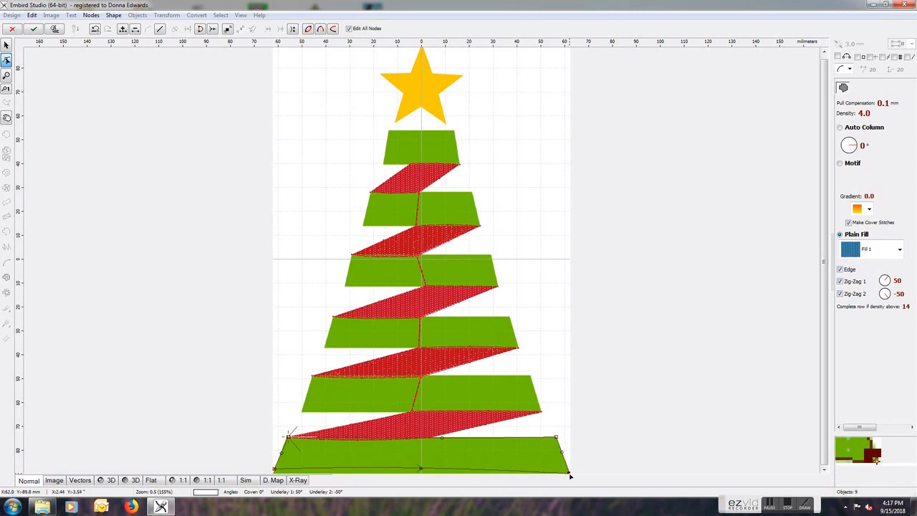
left_click_drag(421, 468, 421, 471)
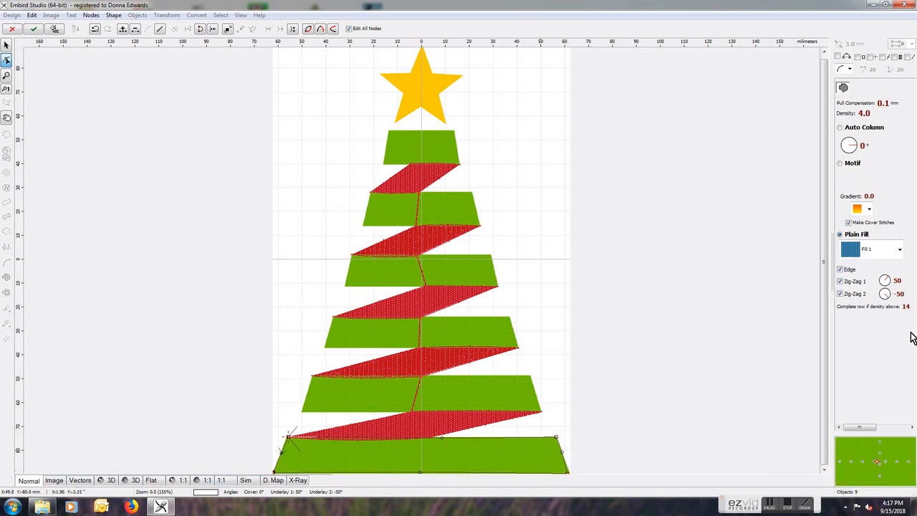
Set the bottom green band's stitch length to 3.0 mm and generate its fill stitches
left_click(899, 428)
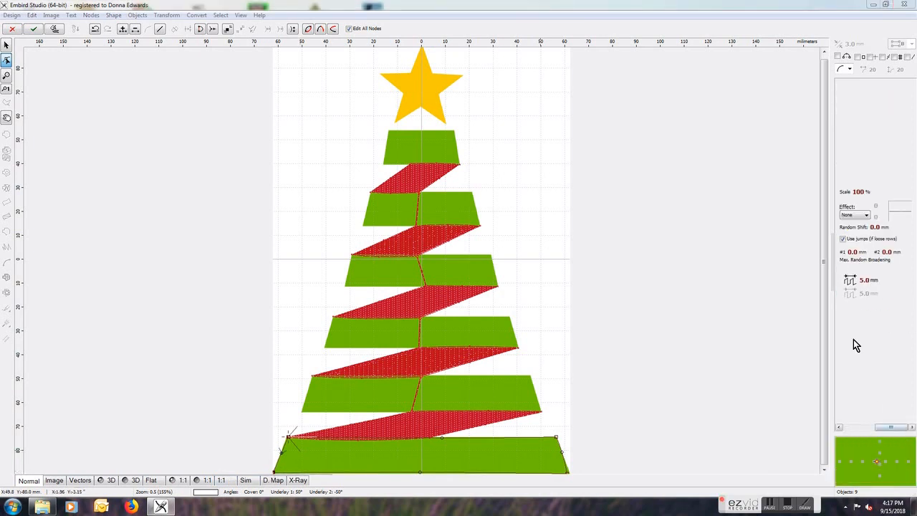
left_click(852, 287)
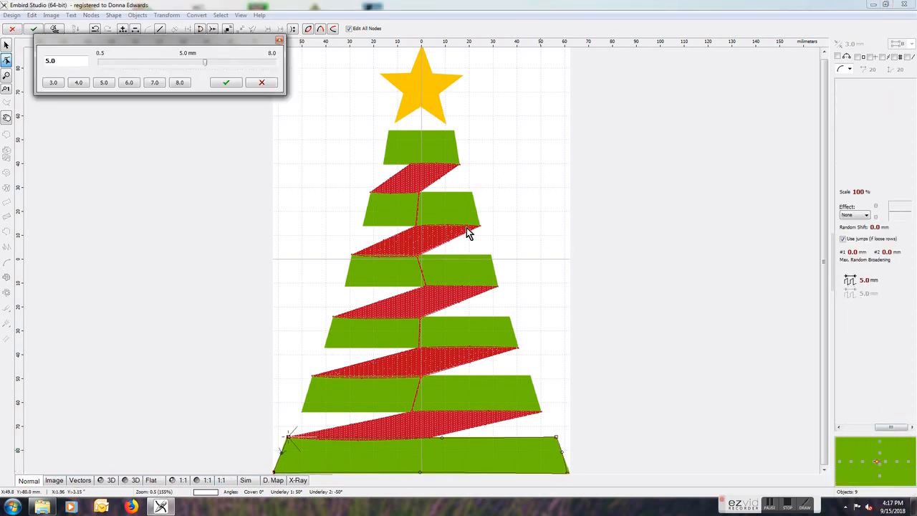
left_click(227, 83)
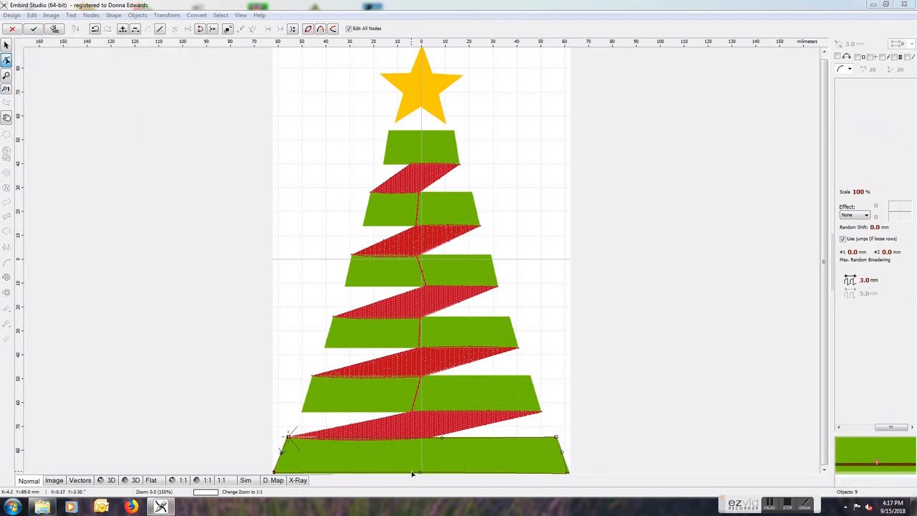
right_click(435, 280)
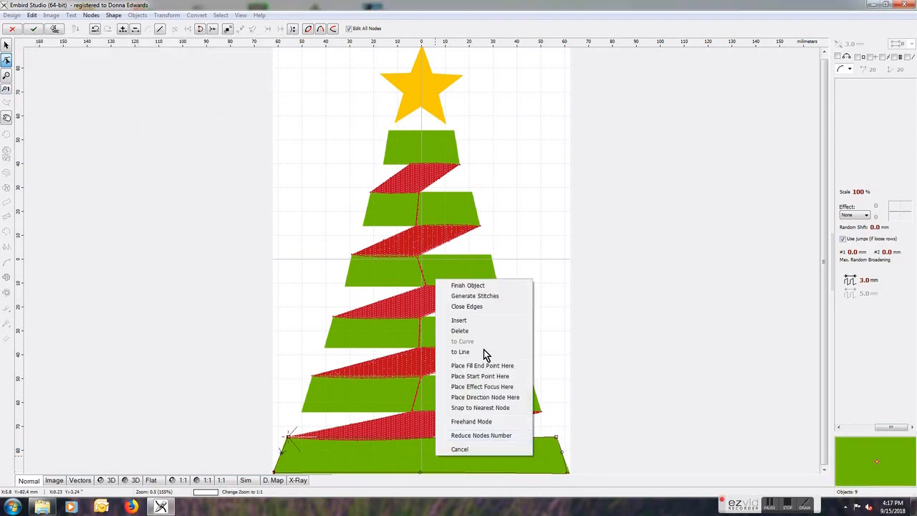
left_click(467, 296)
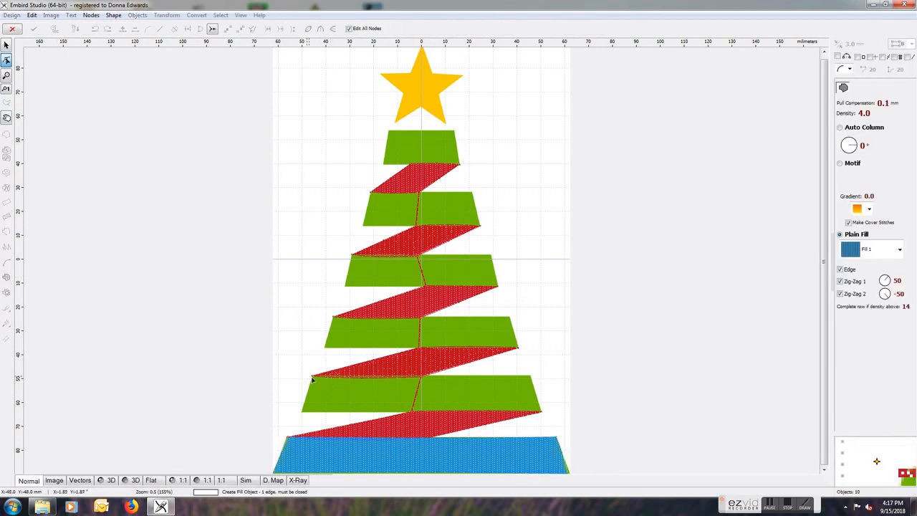
Outline the second green band from the bottom as a closed Fill object about 100 × 16 mm, spanning behind the ribbon connection
left_click(312, 374)
left_click(301, 411)
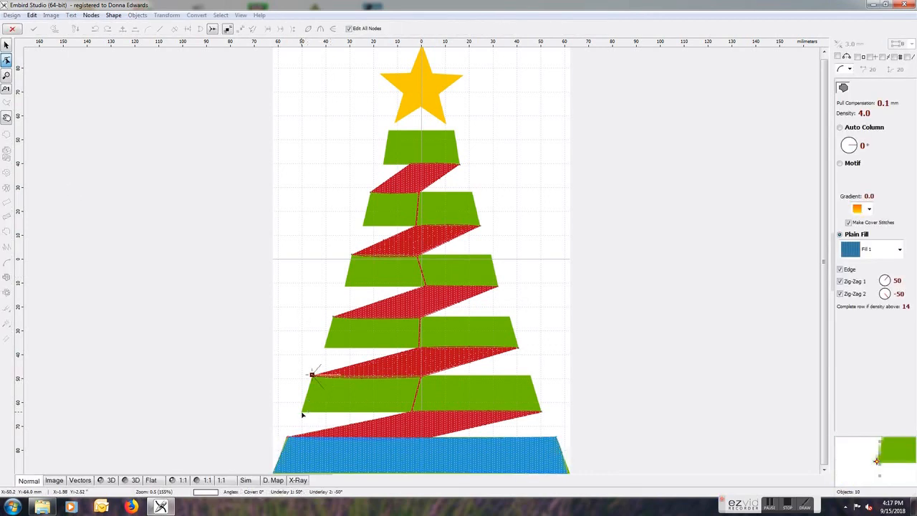
left_click(542, 411)
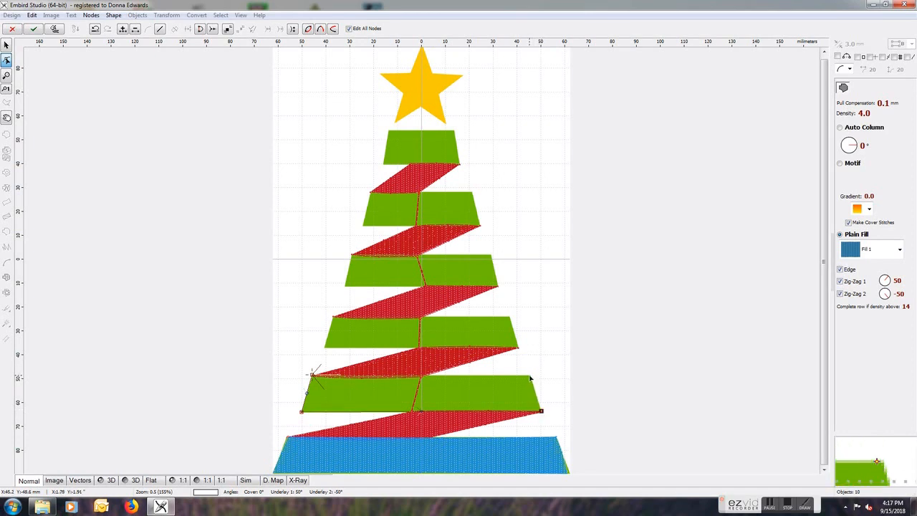
left_click(529, 375)
left_click(312, 374)
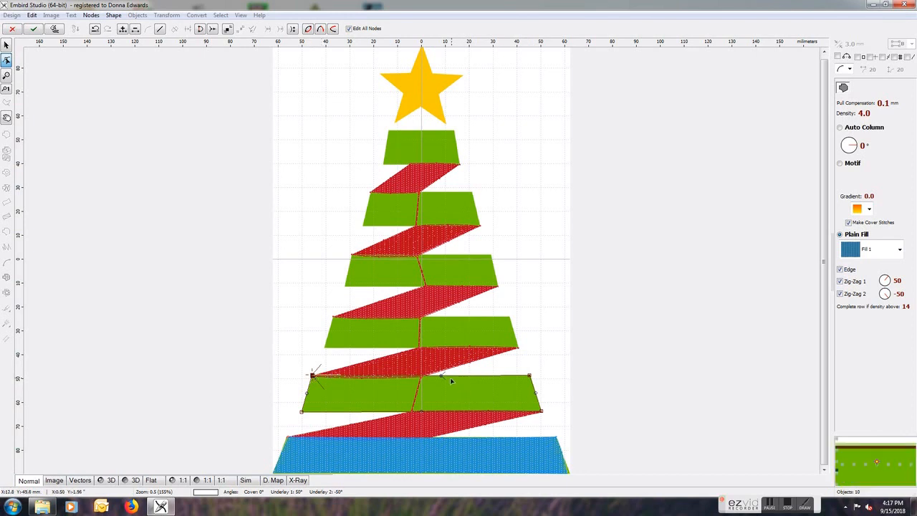
Generate the second green band's fill stitches with the Zig-Zag 2 underlay disabled
left_click(856, 295)
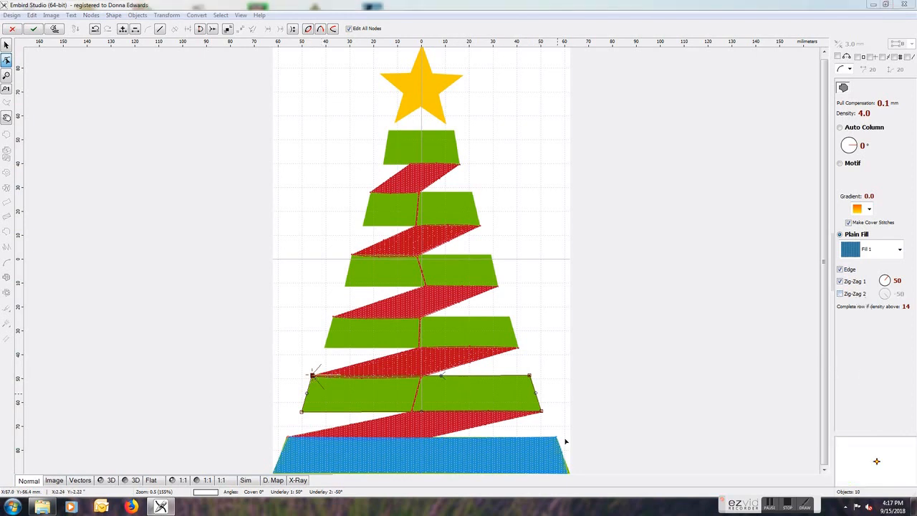
right_click(487, 396)
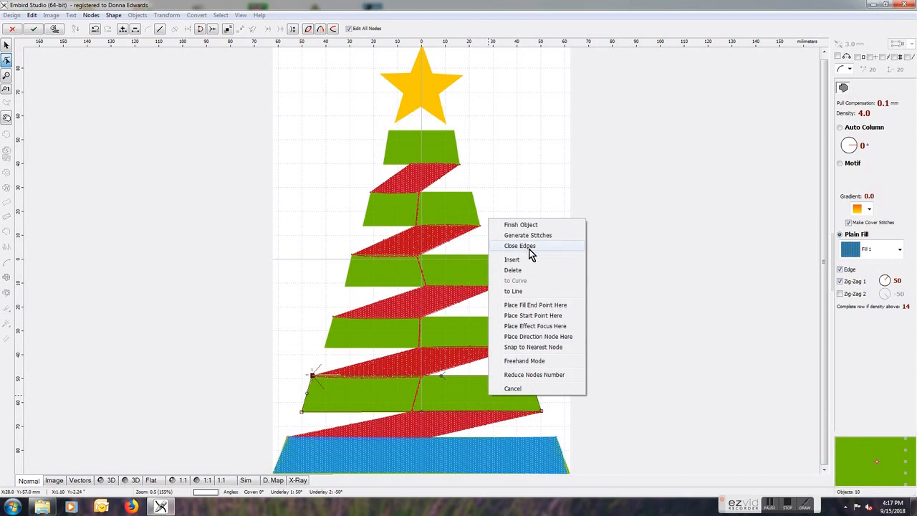
left_click(543, 235)
Set the second green band's stitch length to 3.0 mm in its parameters and regenerate its stitches
right_click(449, 388)
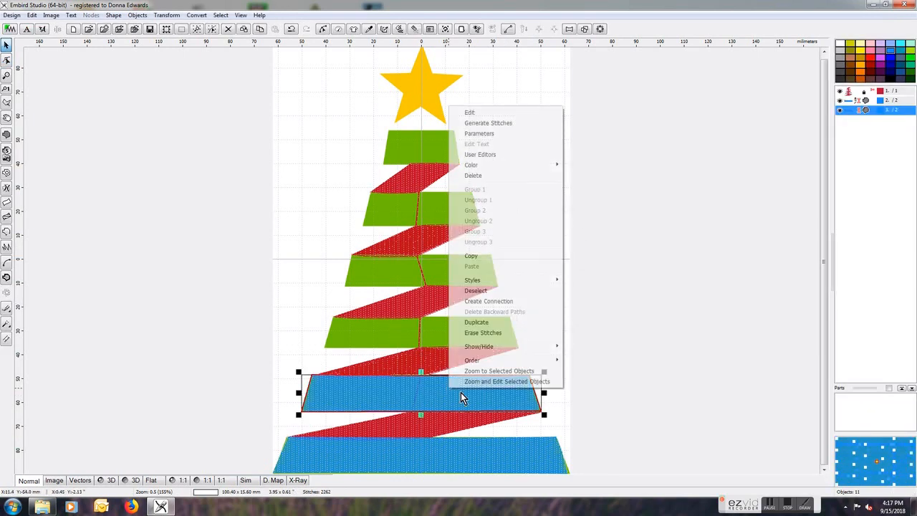
left_click(502, 134)
left_click(848, 214)
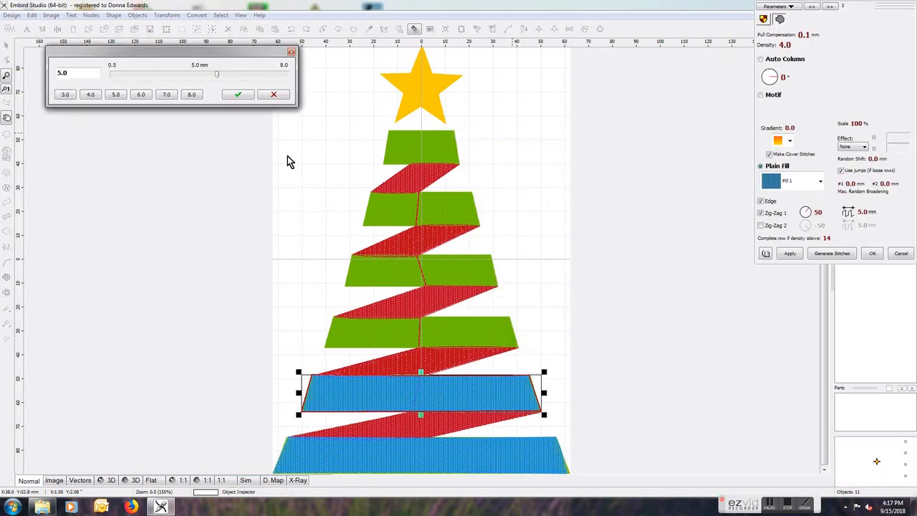
left_click(67, 97)
left_click(237, 95)
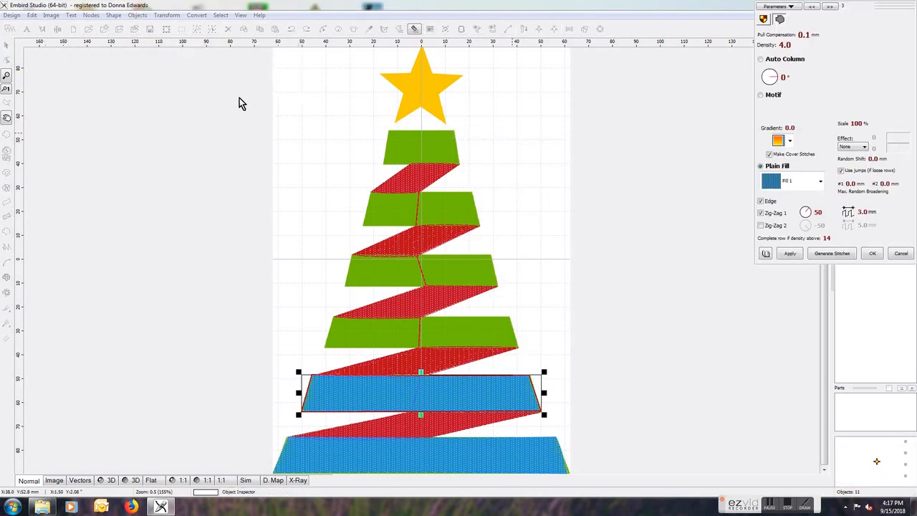
left_click(844, 256)
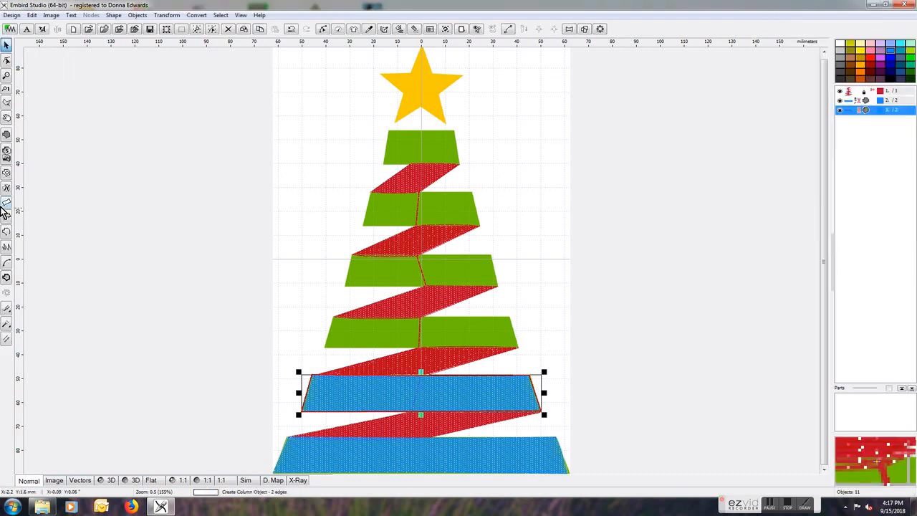
Outline the third green band from the bottom as a closed Fill object about 81 × 13 mm between the two ribbons
left_click(7, 134)
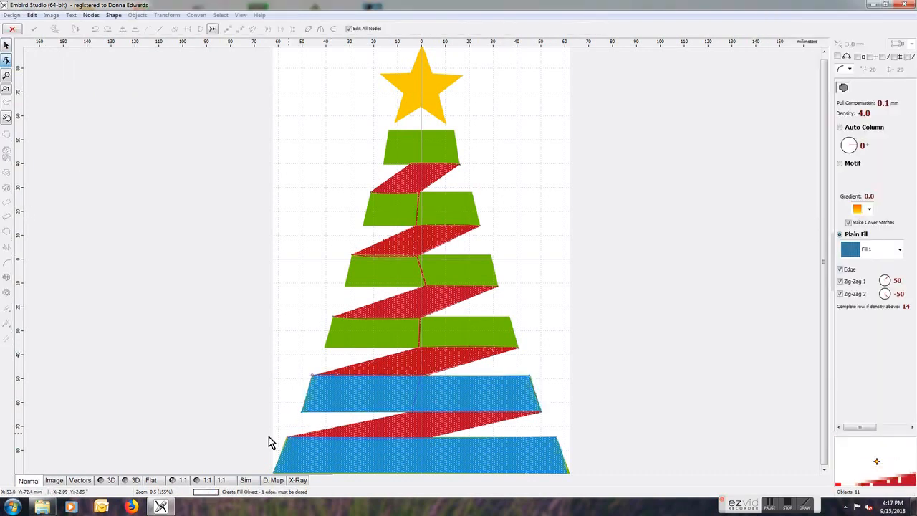
left_click(323, 346)
left_click(517, 346)
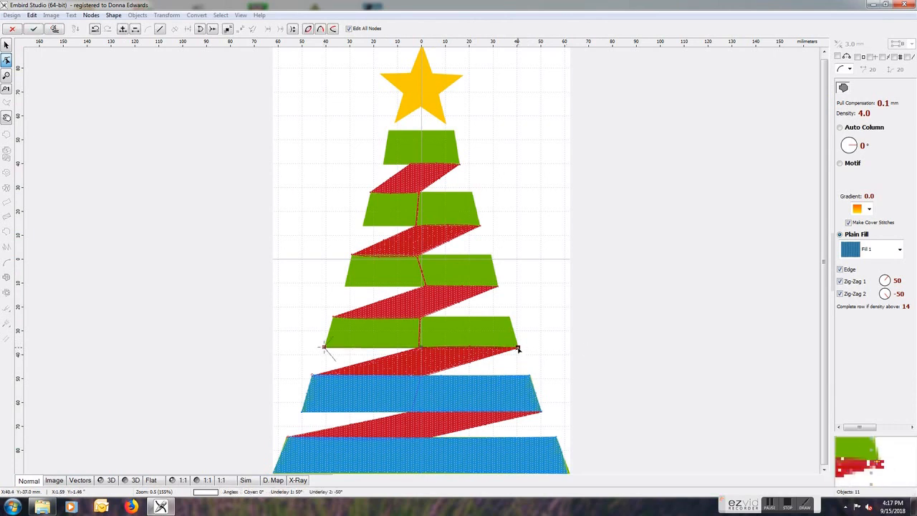
left_click(509, 316)
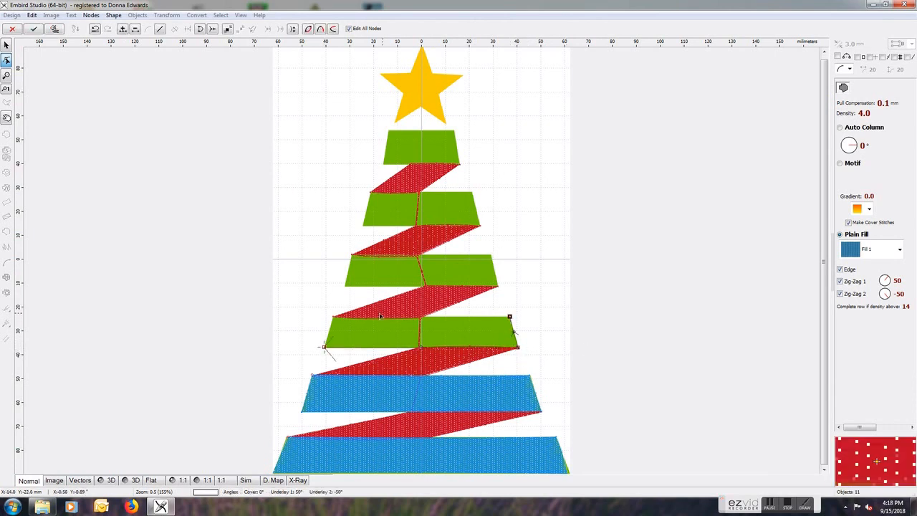
left_click(334, 317)
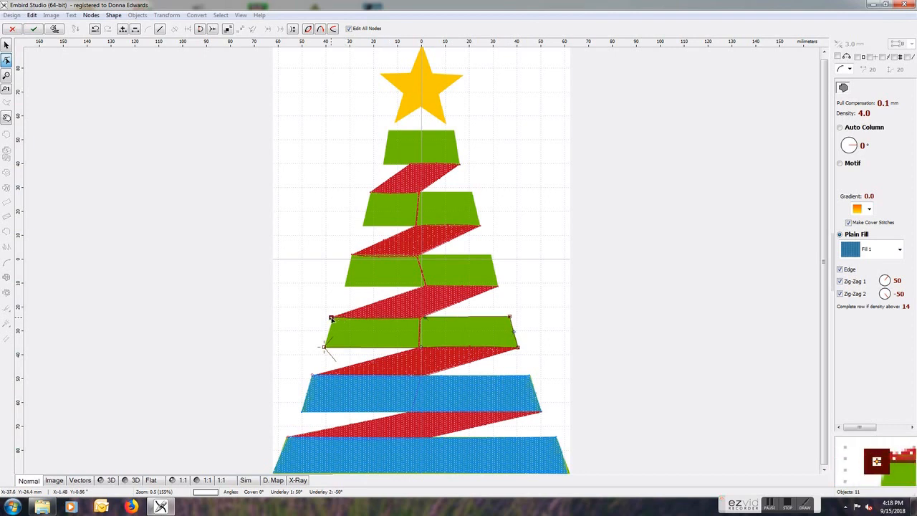
left_click(325, 346)
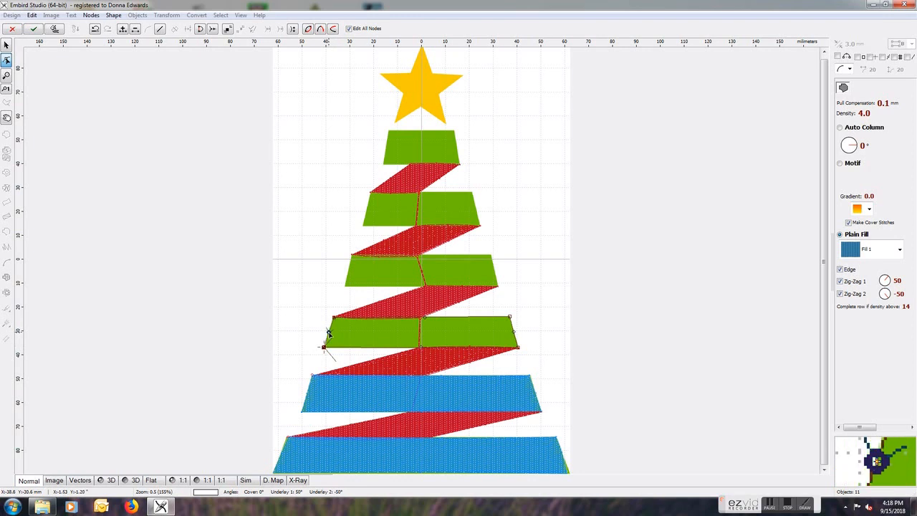
Disable the third green band's Zig-Zag 2 underlay, set its stitch length to 3.0 mm and generate its stitches
left_click(861, 295)
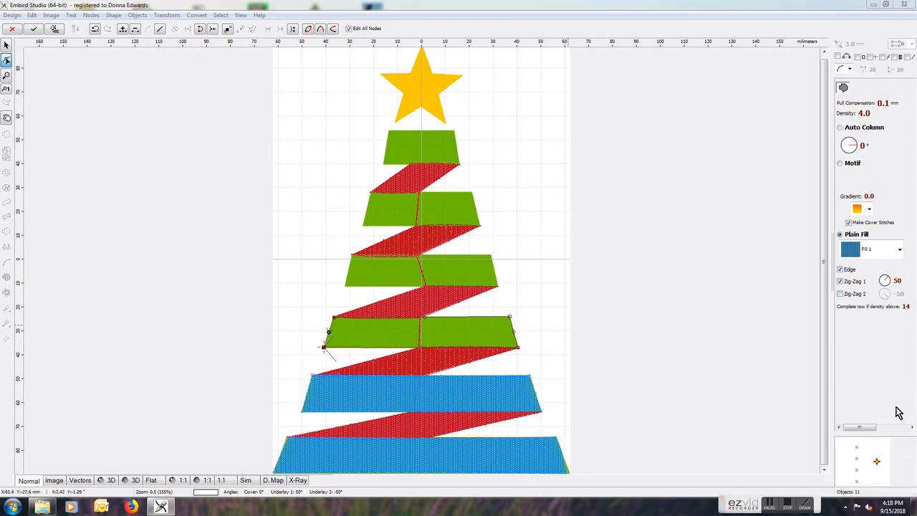
left_click(901, 429)
left_click(850, 280)
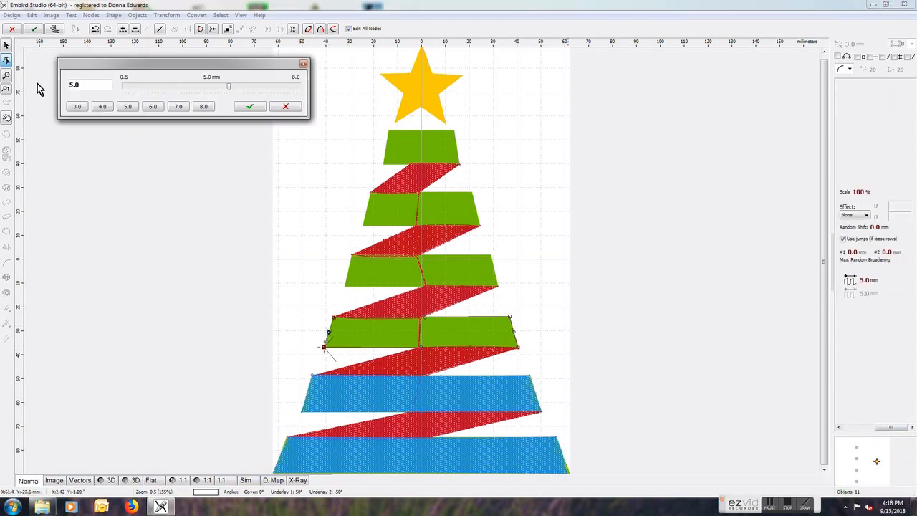
left_click(256, 111)
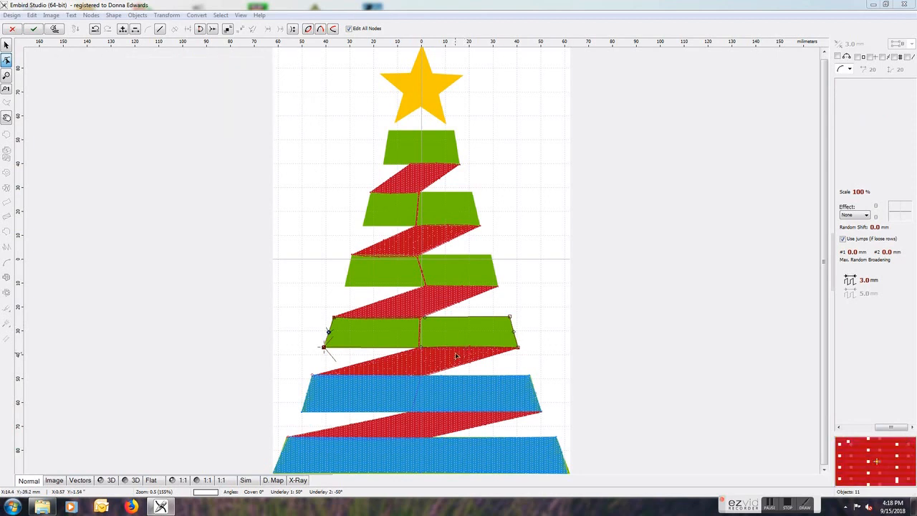
right_click(460, 325)
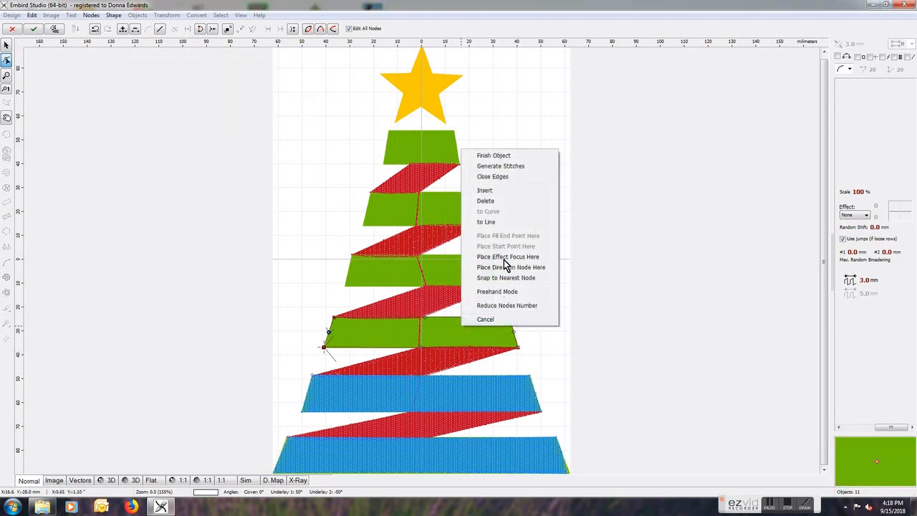
left_click(524, 167)
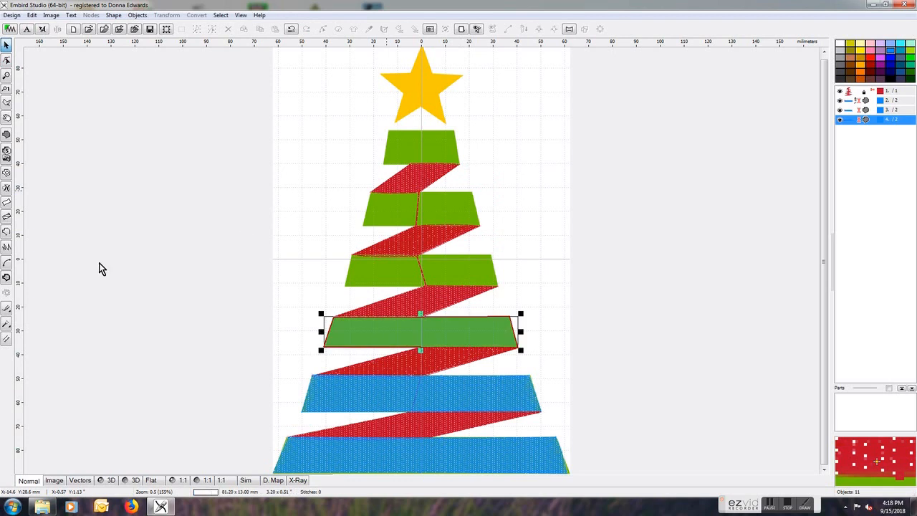
Outline the fourth green band from the bottom as a closed Fill object about 64 × 14 mm, with the Zig-Zag 2 underlay disabled
left_click(6, 135)
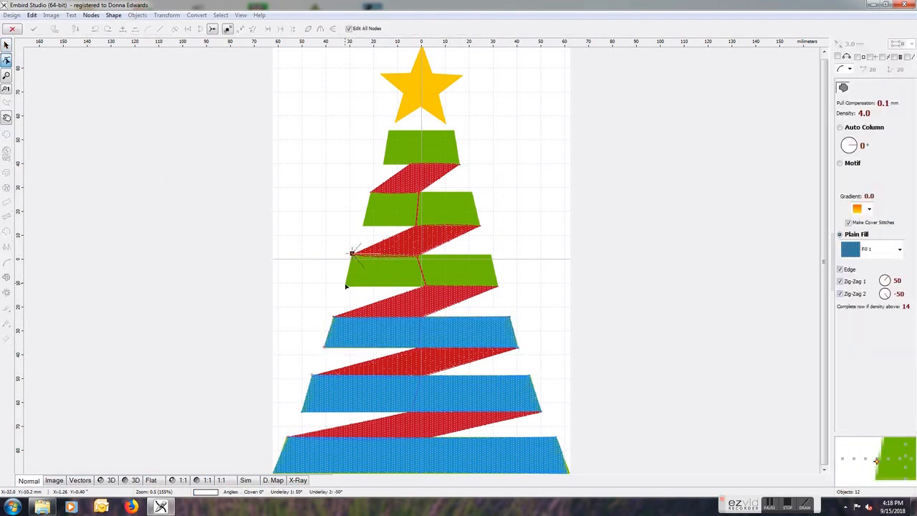
left_click(353, 255)
left_click(498, 286)
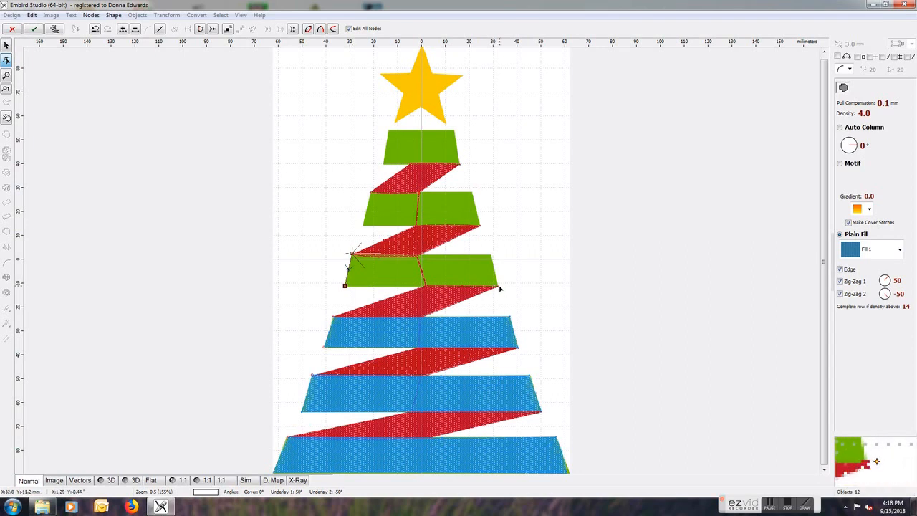
left_click(492, 257)
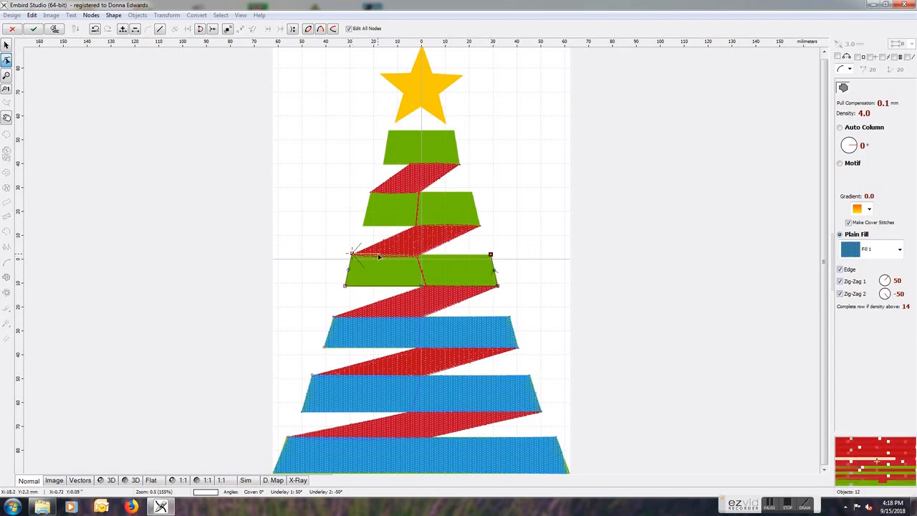
left_click(856, 294)
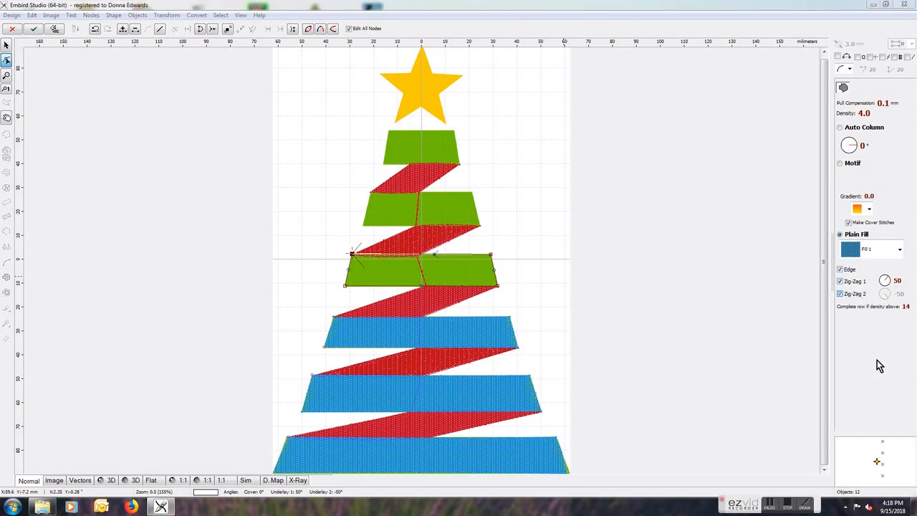
right_click(477, 265)
left_click(488, 268)
Set the fourth green band's stitch length to 3.0 mm in its parameters and generate its stitches
right_click(443, 267)
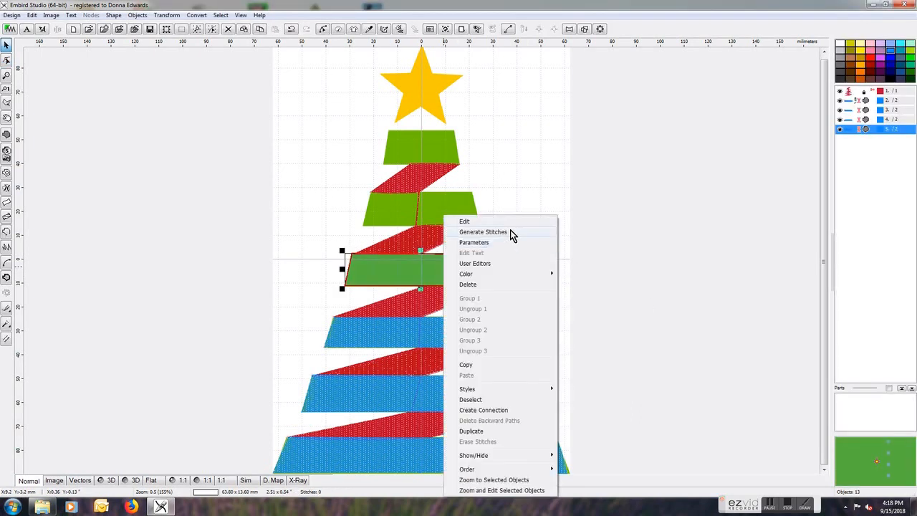
left_click(502, 243)
left_click(847, 212)
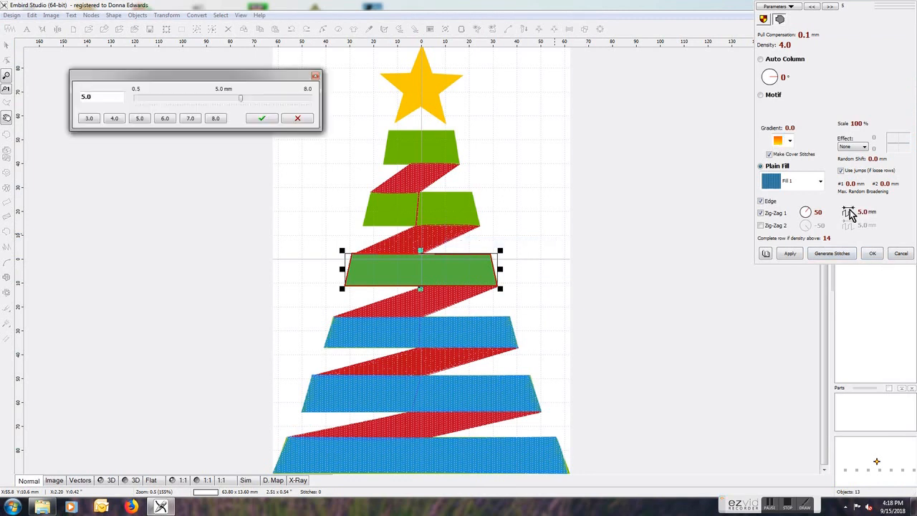
left_click(90, 119)
left_click(263, 118)
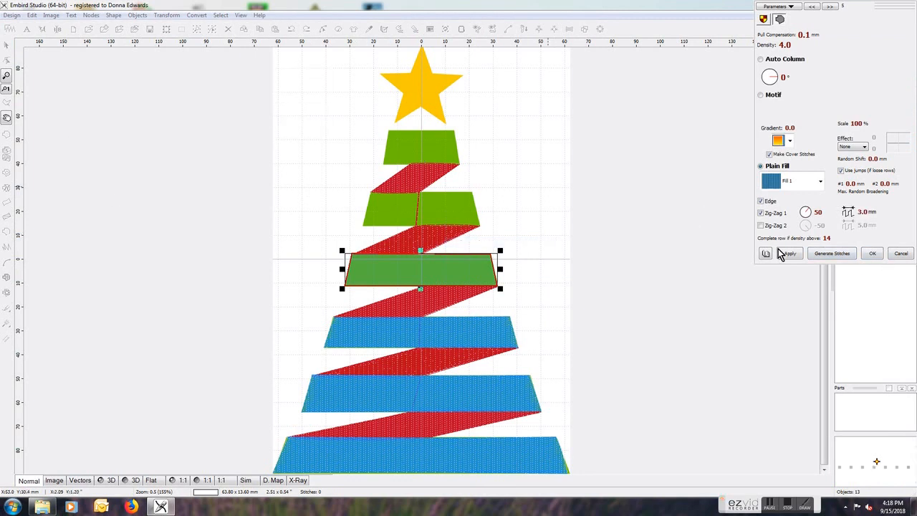
left_click(788, 253)
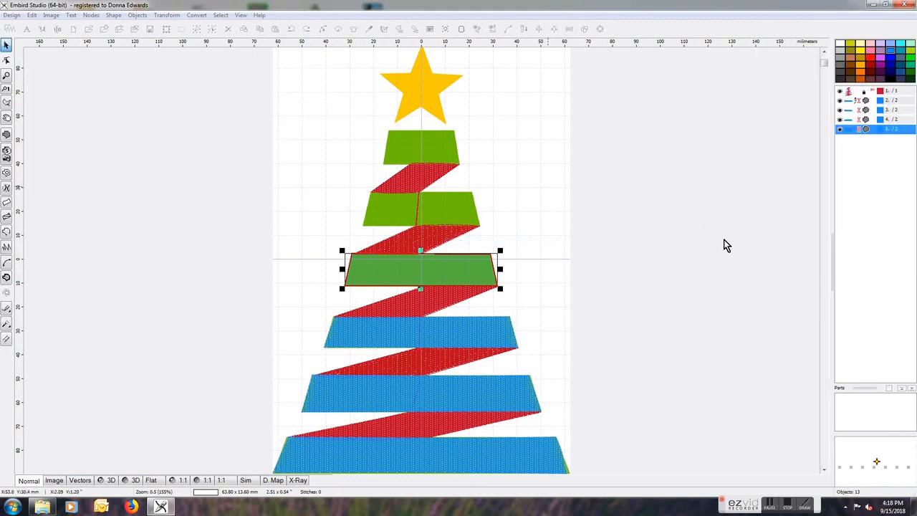
Outline the fifth green band from the bottom as a closed Fill object about 49 × 14 mm between the two ribbons
left_click(6, 137)
left_click(363, 225)
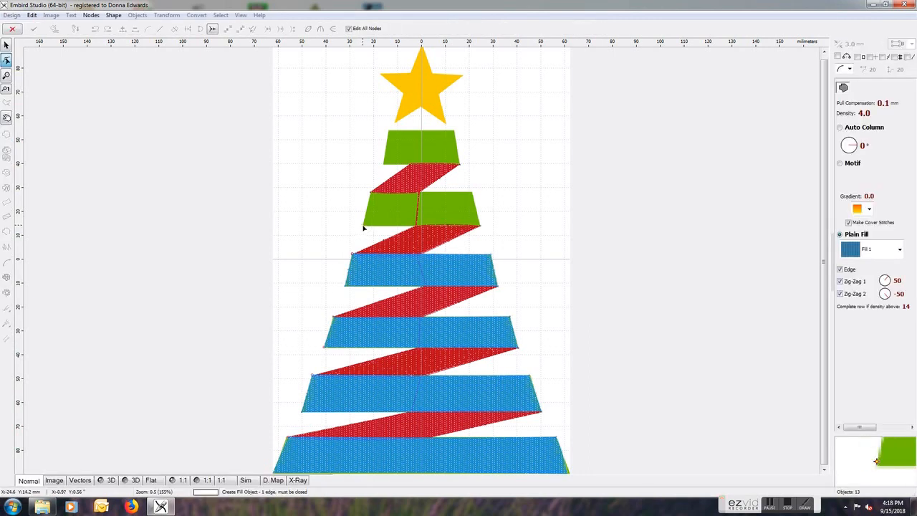
left_click(480, 226)
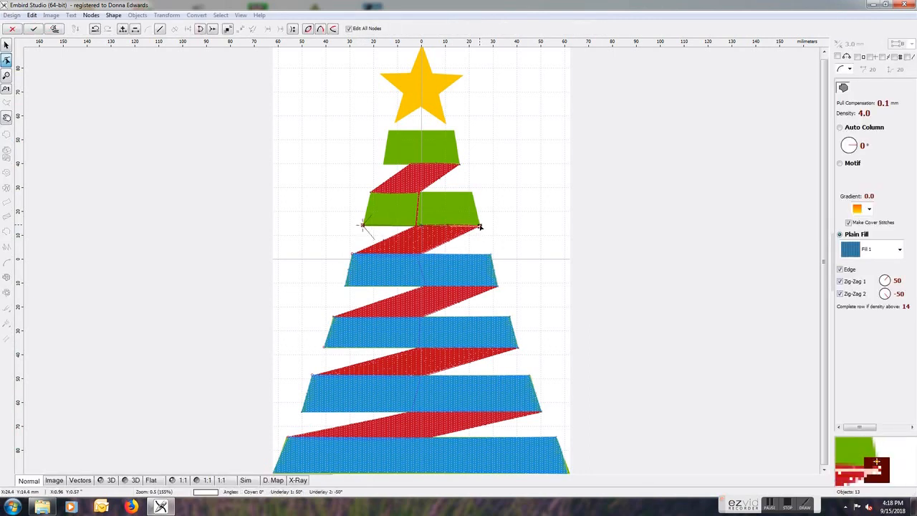
left_click(472, 192)
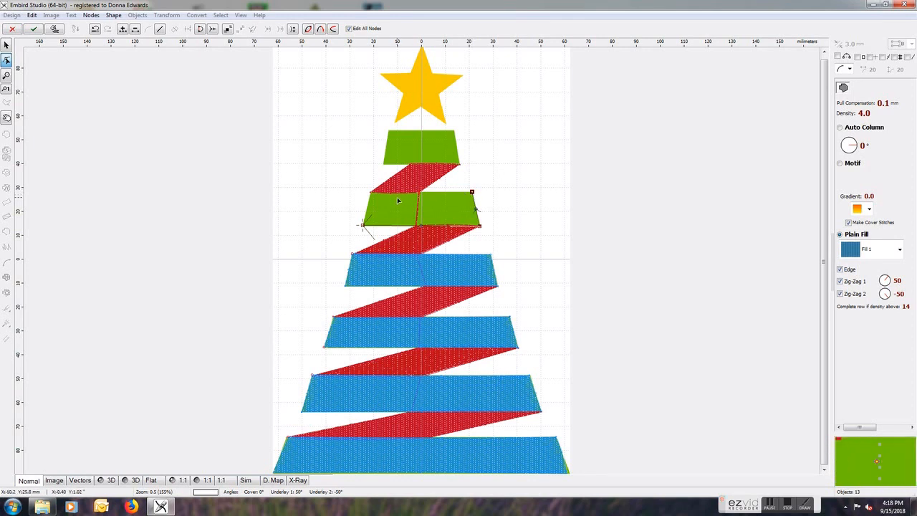
left_click(371, 192)
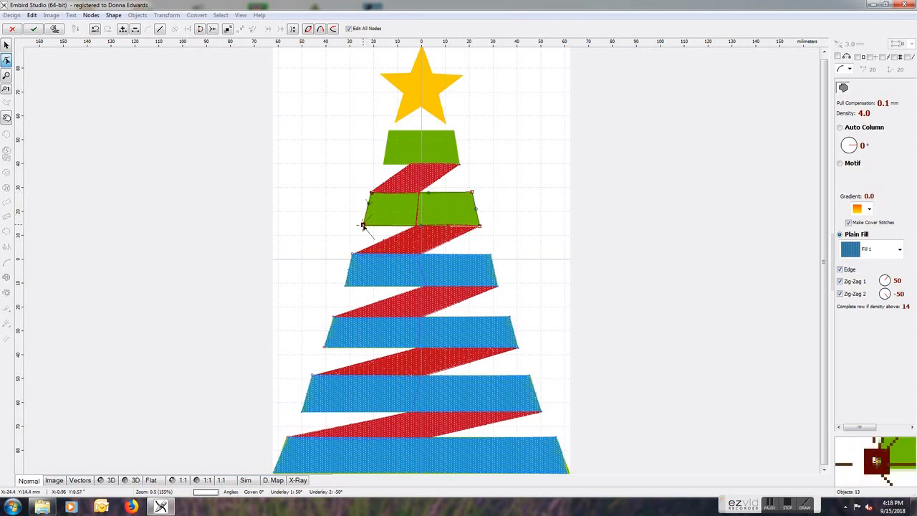
Disable the fifth green band's Zig-Zag 2 underlay, set its stitch length to 3.0 mm and generate its stitches
left_click(857, 295)
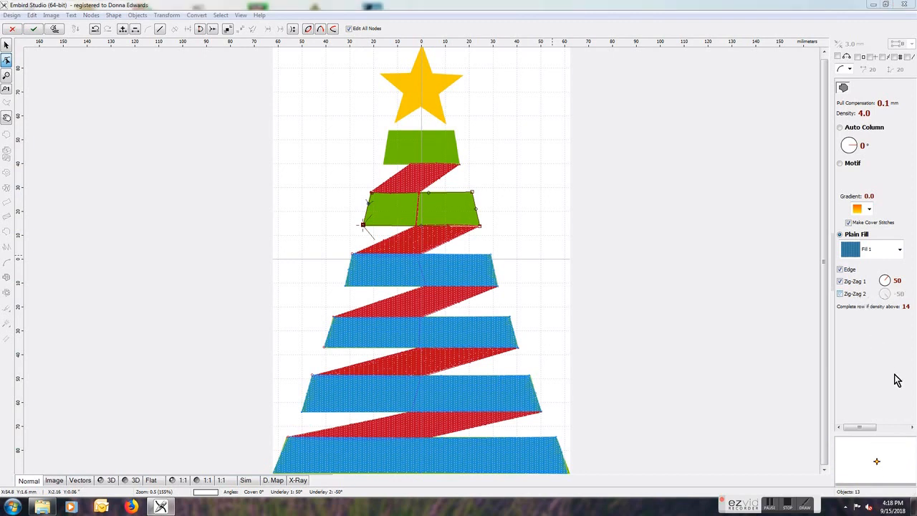
left_click(894, 427)
left_click(857, 283)
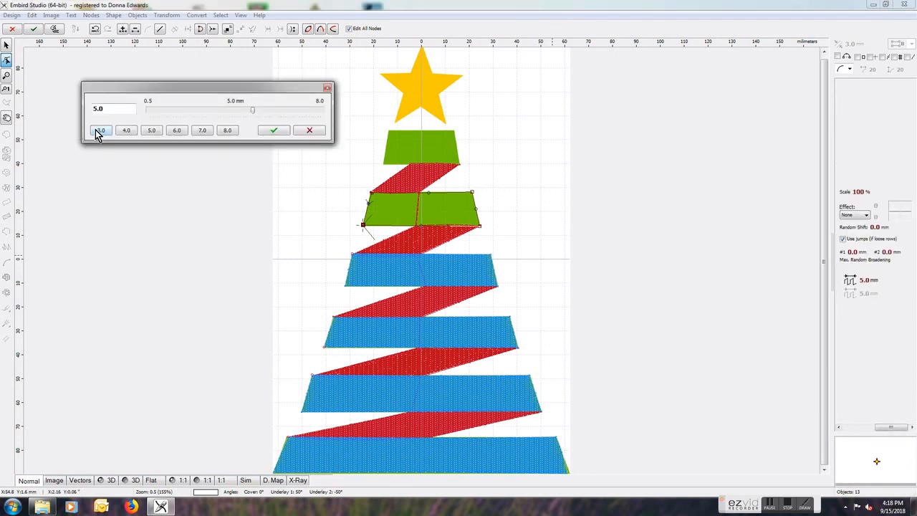
left_click(304, 135)
right_click(453, 208)
left_click(492, 226)
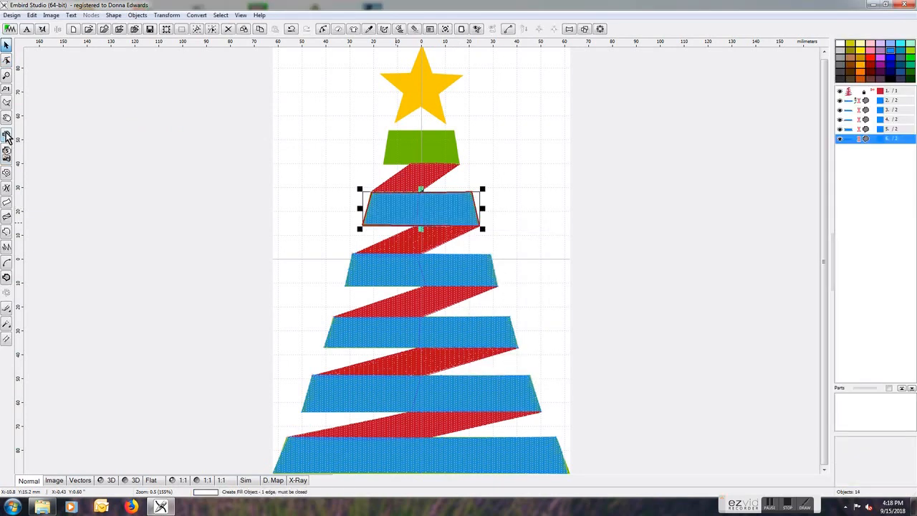
Outline the topmost green band below the star as a closed Fill object about 33 × 14 mm, with the Zig-Zag 2 underlay disabled
left_click(389, 133)
left_click(460, 165)
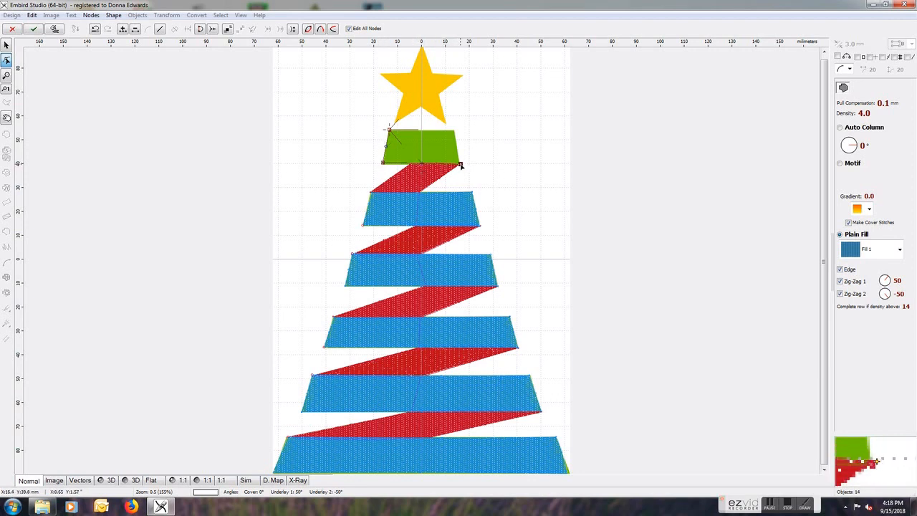
left_click(413, 131)
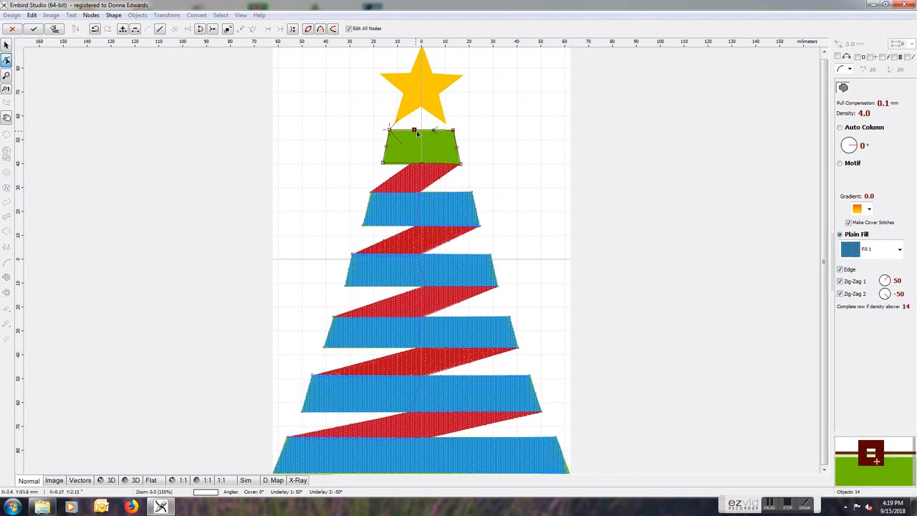
left_click_drag(414, 130, 390, 129)
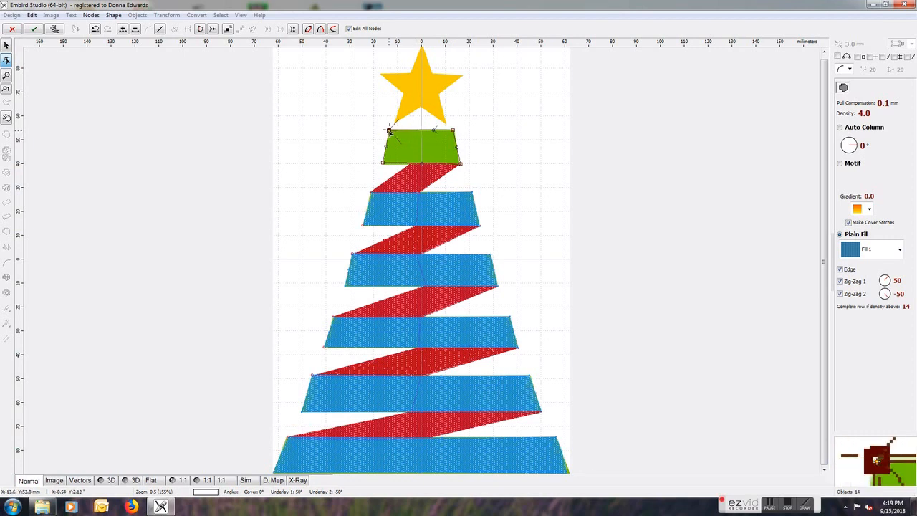
left_click(854, 294)
right_click(431, 147)
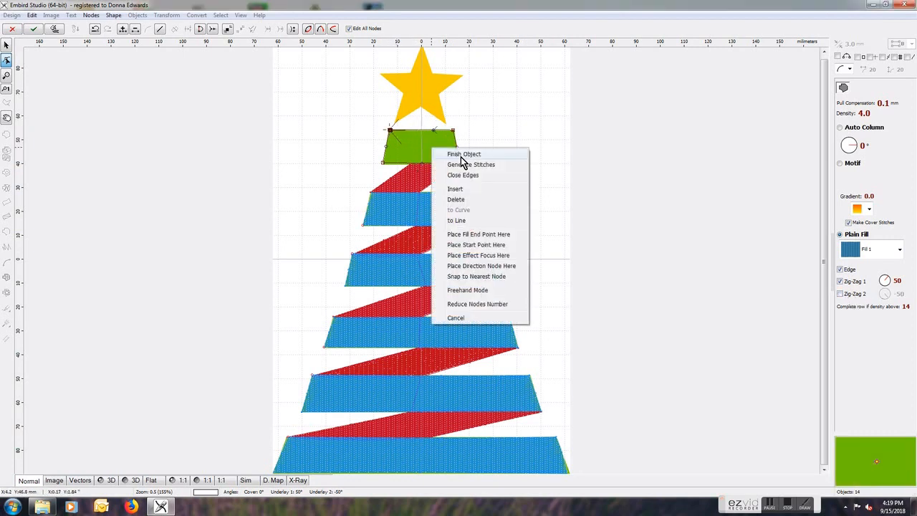
left_click(464, 154)
Adjust the topmost green band's stitch length in its parameters and accept the change
right_click(410, 148)
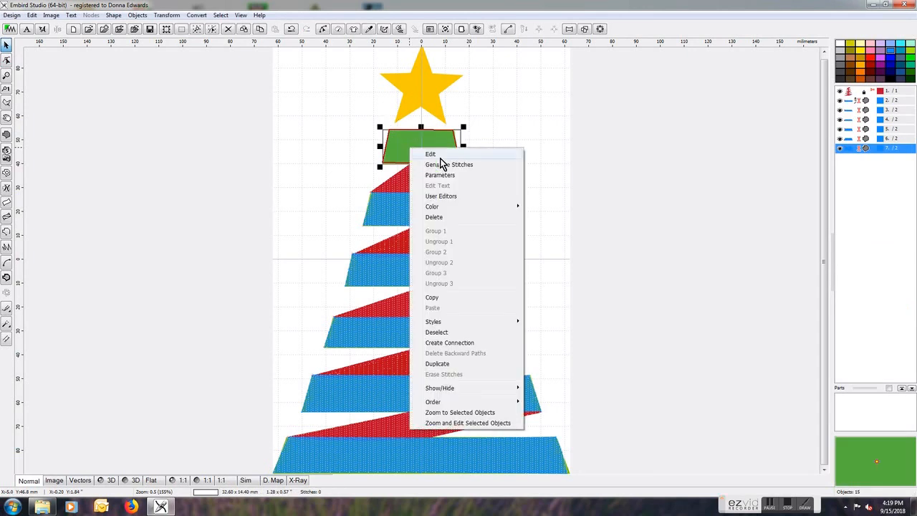
left_click(446, 178)
left_click(848, 211)
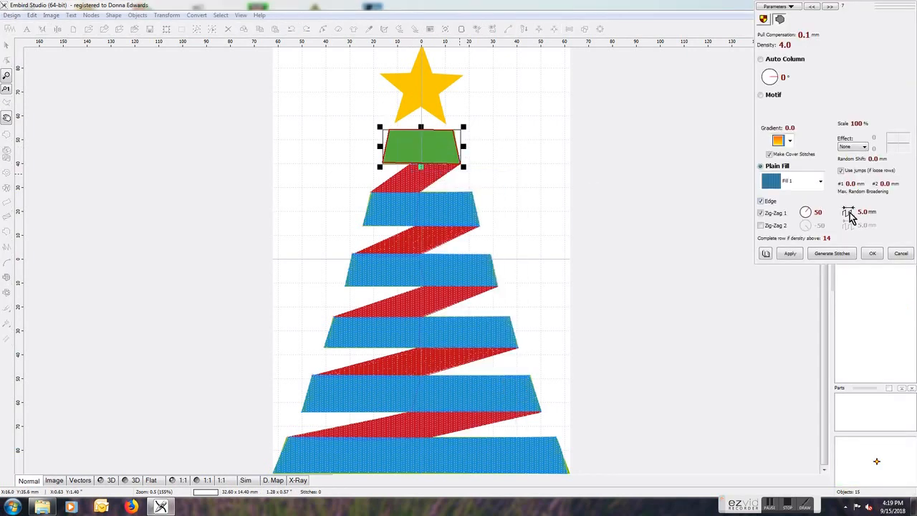
left_click(286, 142)
left_click(872, 253)
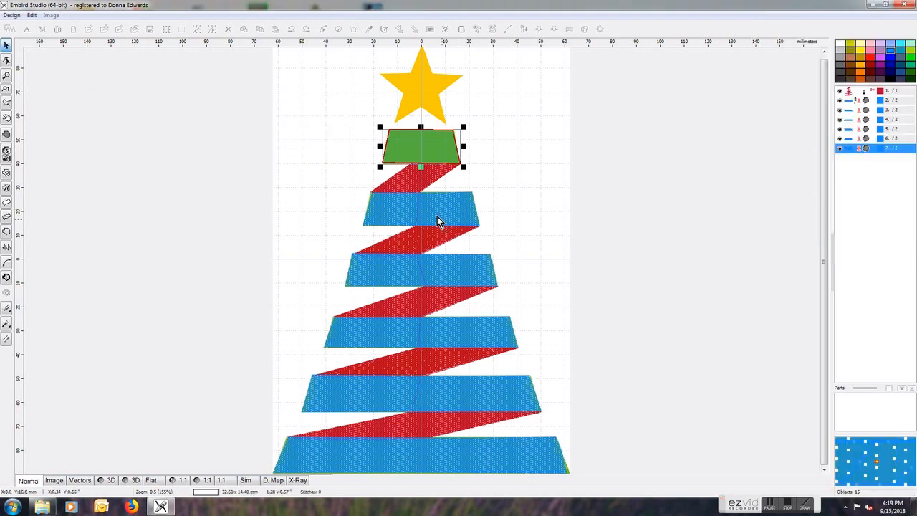
Align the topmost band's two lower corner nodes with the corners of the green shape in the image and regenerate its stitches
scroll(442, 183, "up", 2)
right_click(283, 103)
left_click(305, 106)
left_click_drag(199, 135, 201, 131)
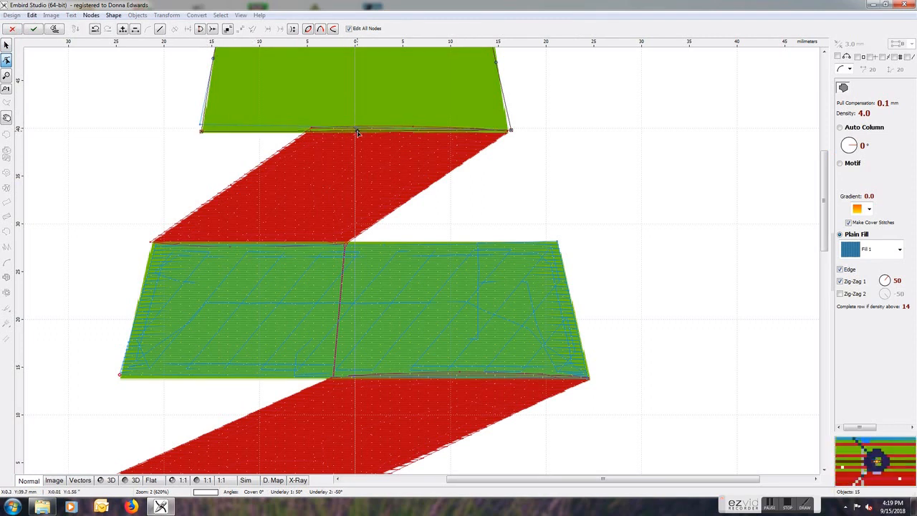
left_click_drag(510, 130, 507, 132)
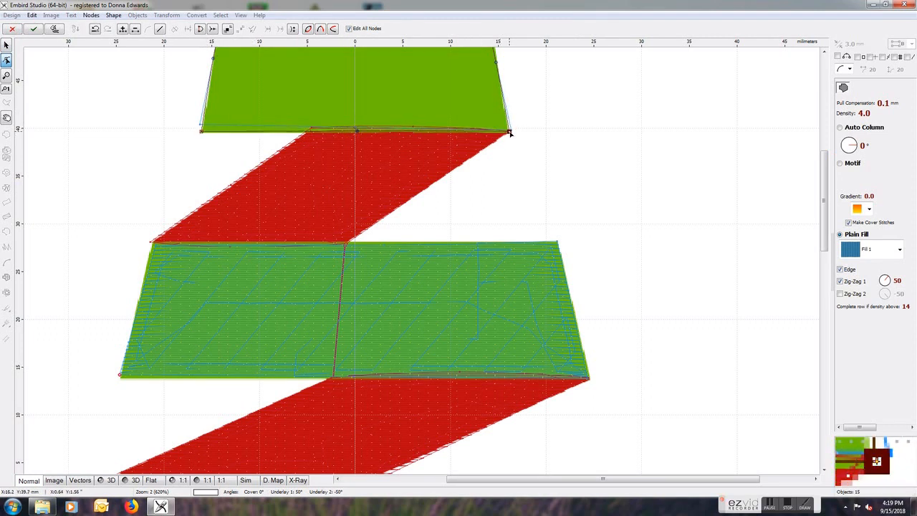
right_click(439, 119)
left_click(478, 135)
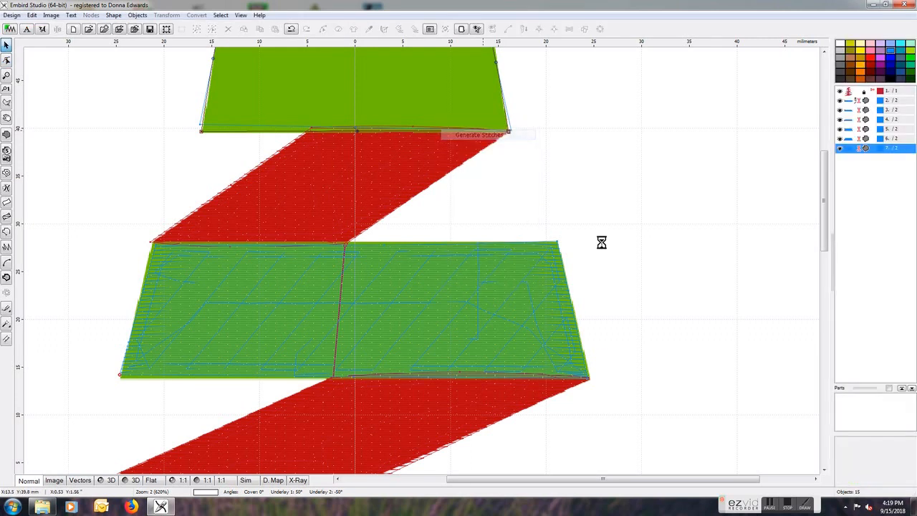
Group all six green-band Fill objects together with Group 1
scroll(529, 293, "down", 5)
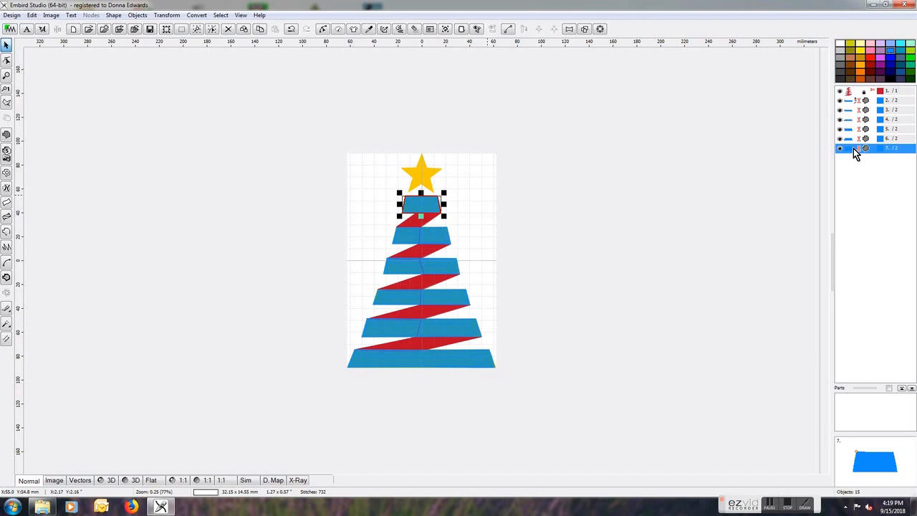
left_click(851, 104, "shift")
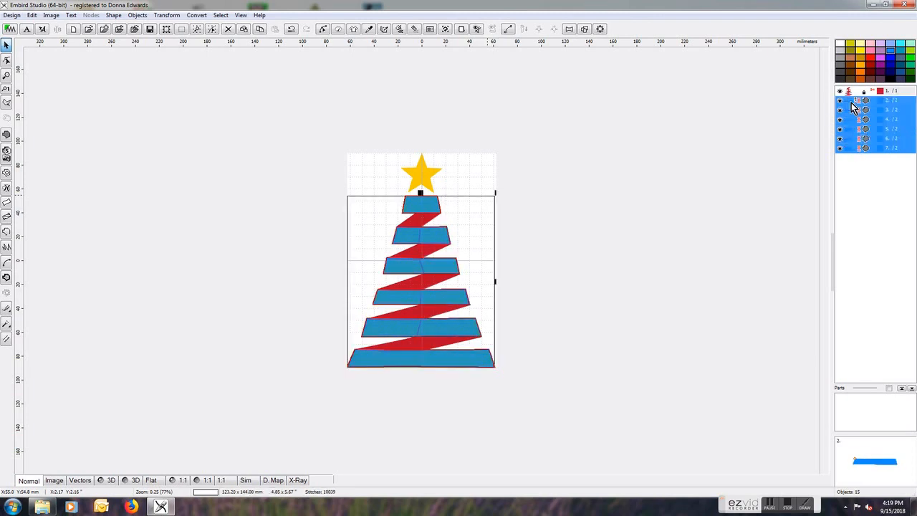
right_click(851, 103)
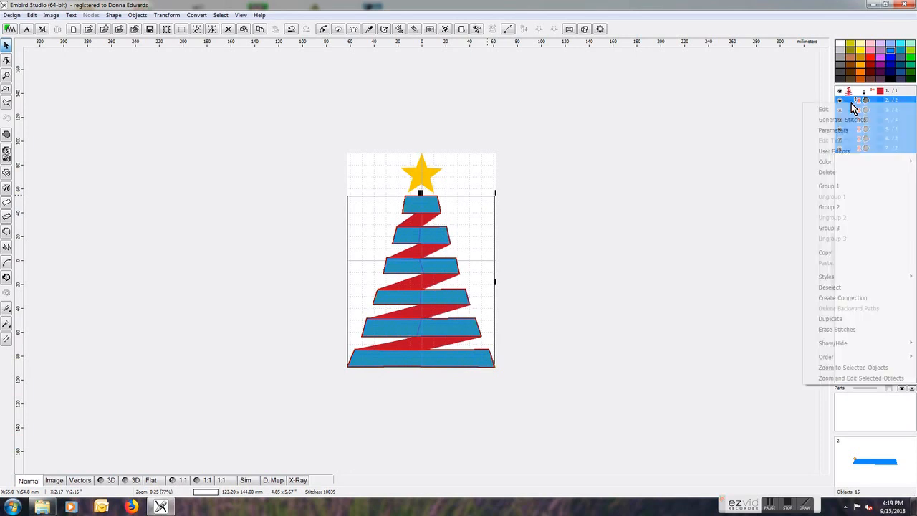
left_click(843, 186)
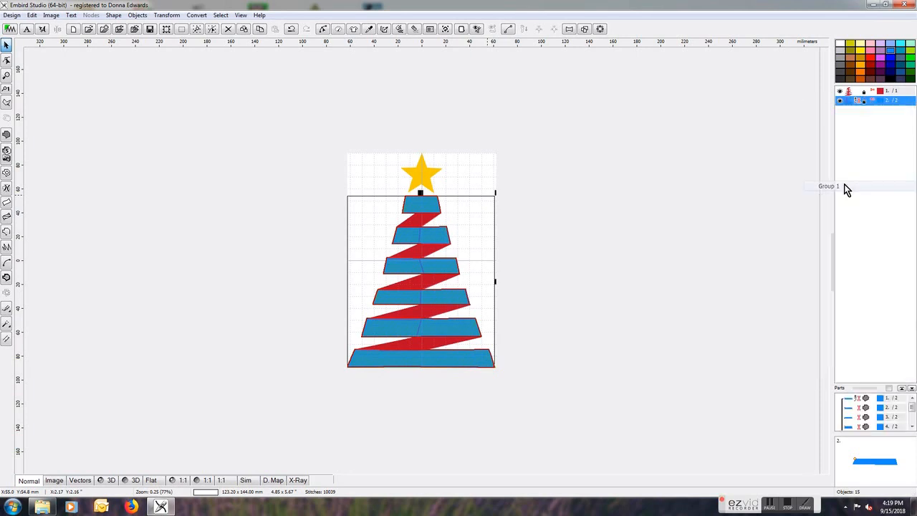
Recolor the grouped green bands with 2015 Green Dust from the Marathon Polyester catalog
right_click(849, 102)
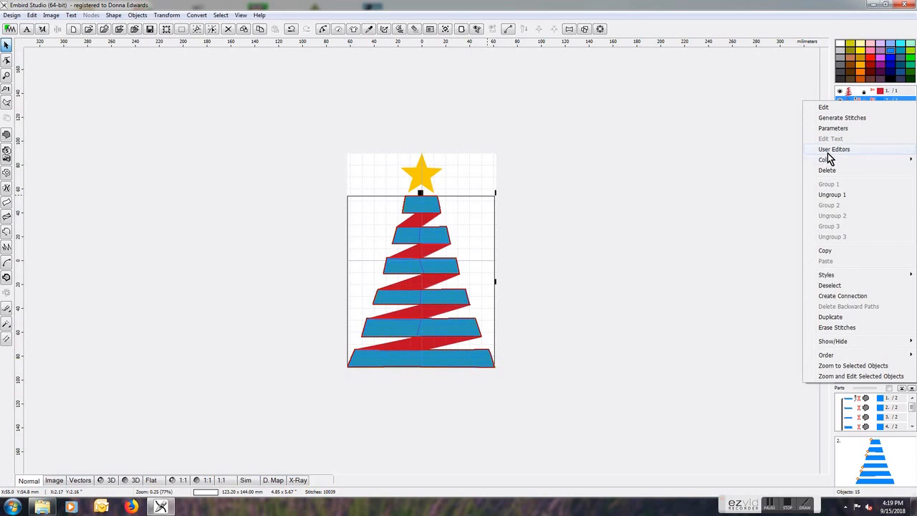
mouse_move(835, 162)
left_click(746, 201)
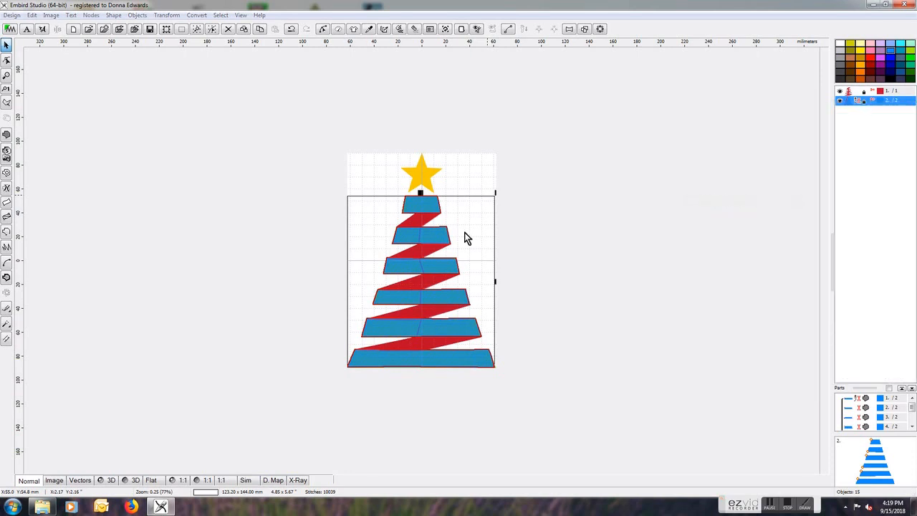
left_click(362, 138)
type("2015")
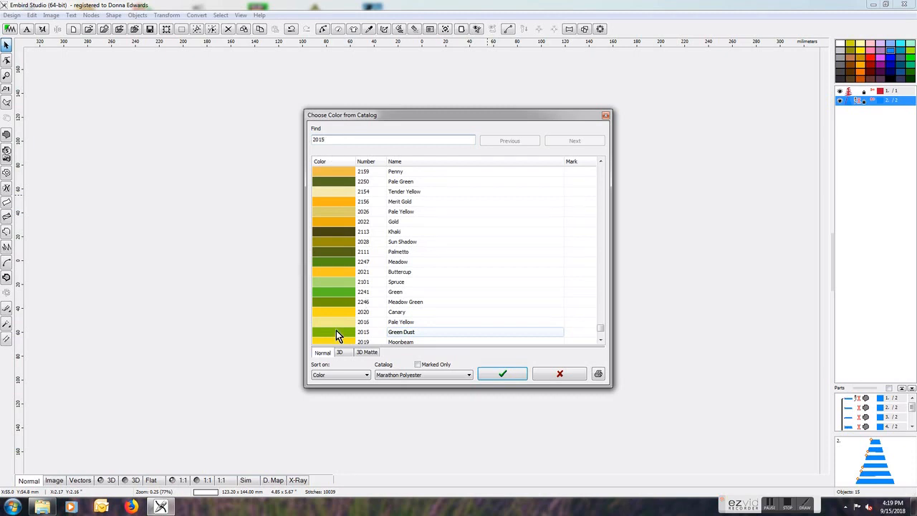
left_click(336, 331)
left_click(503, 374)
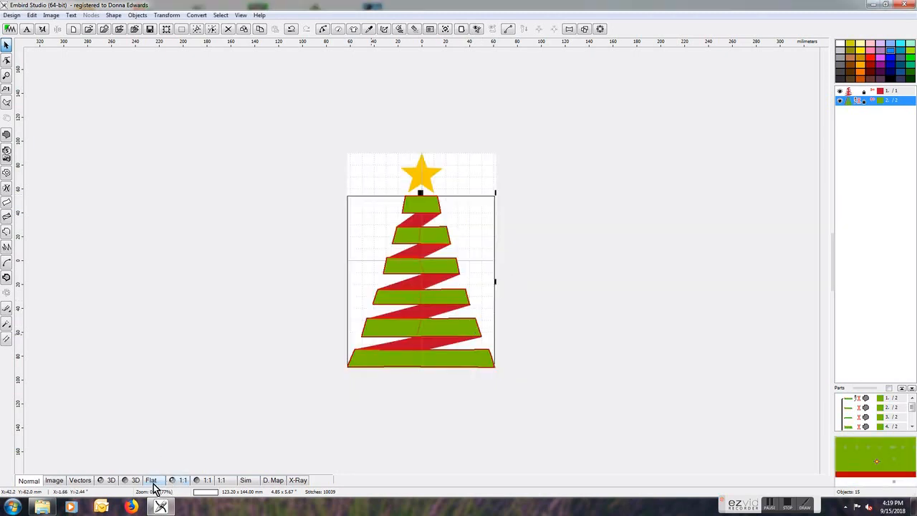
Set the green-band group's fill angle to 90° in its parameters and regenerate its stitches while in 3D view
left_click(110, 482)
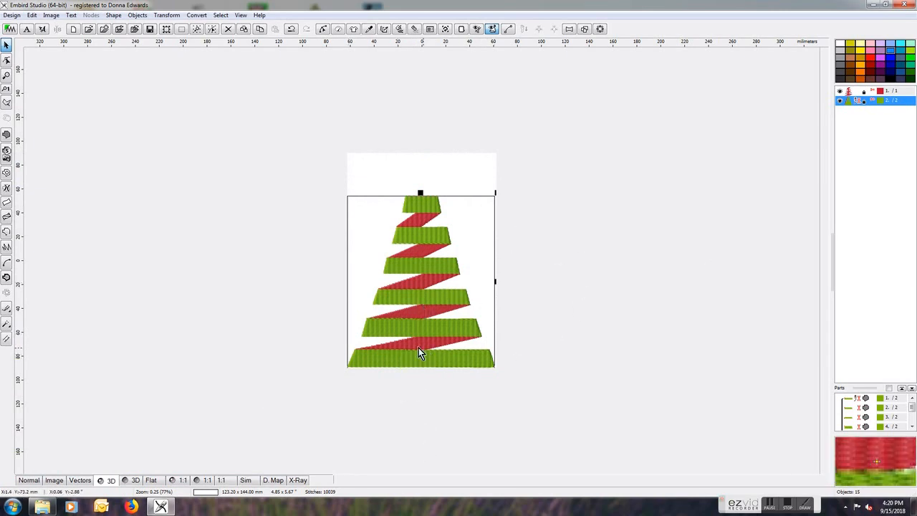
right_click(850, 98)
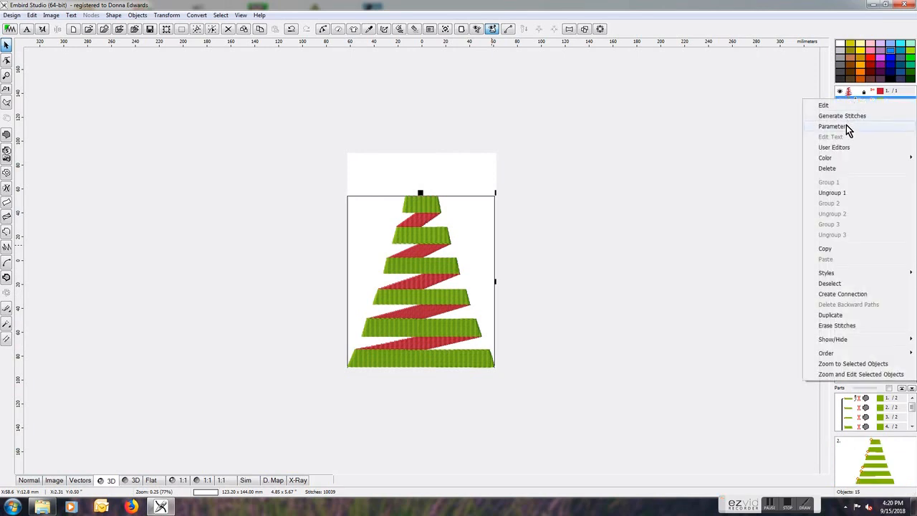
left_click(831, 126)
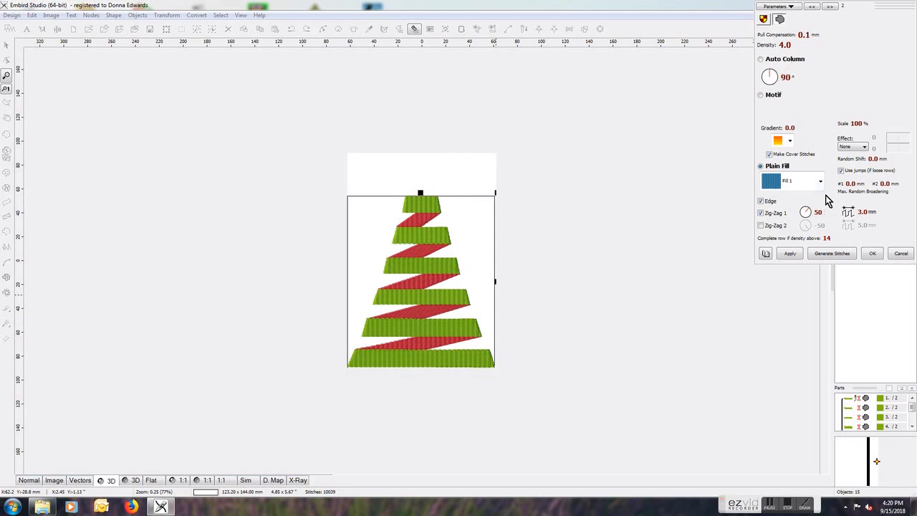
left_click(846, 253)
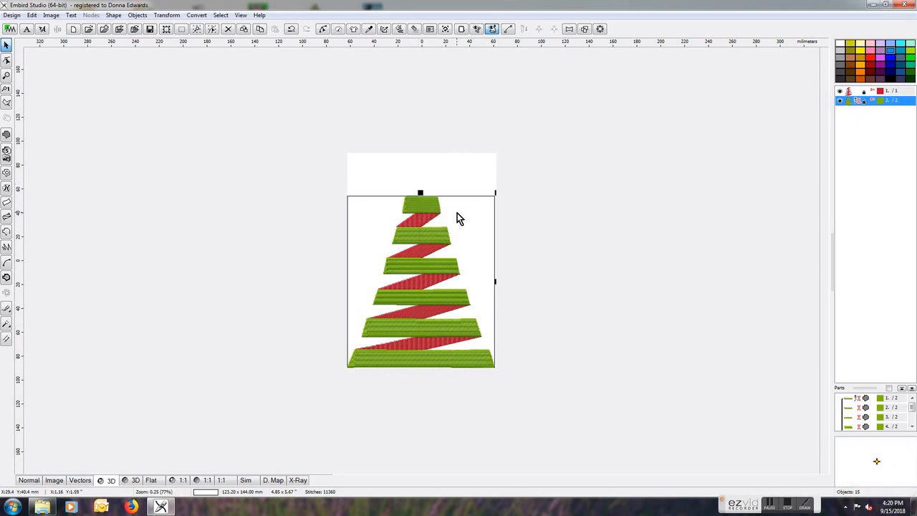
Return to Normal view and outline the treetop star as a closed Fill object about 34 × 33 mm
left_click(28, 480)
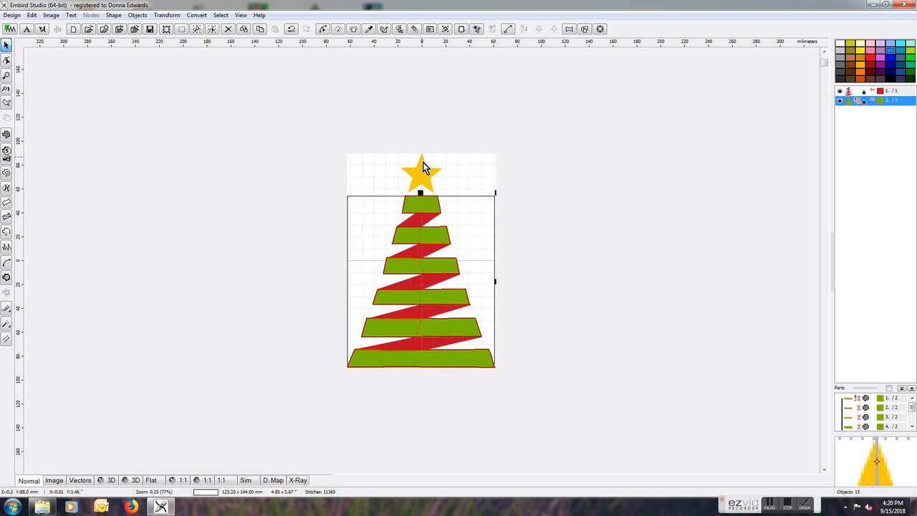
scroll(420, 181, "up", 1)
left_click_drag(821, 179, 814, 119)
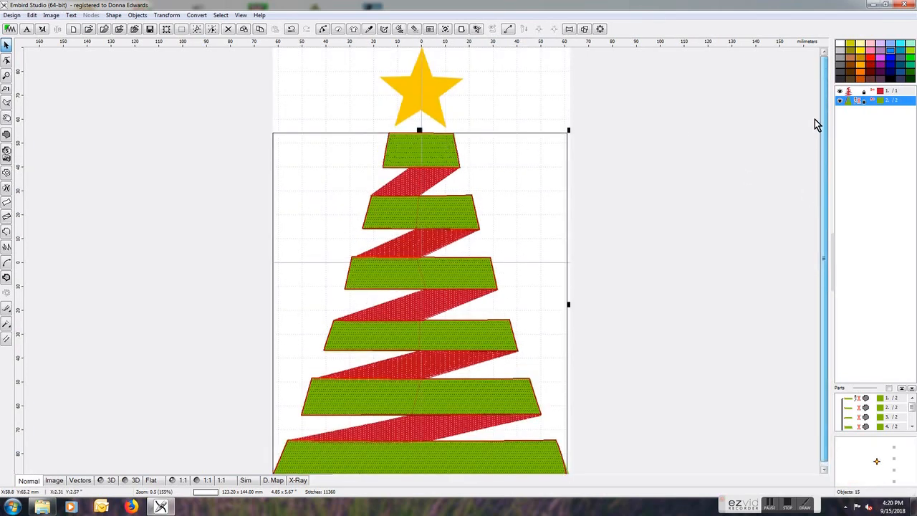
left_click(6, 141)
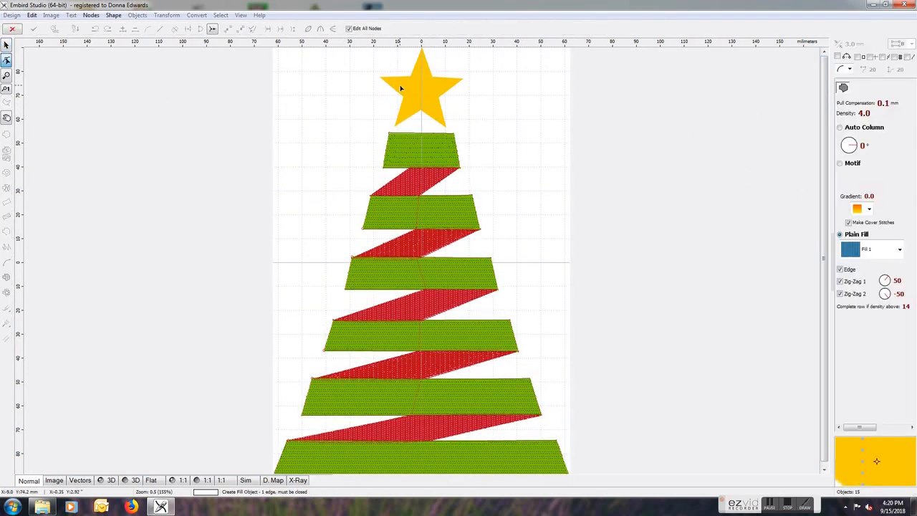
left_click(395, 124)
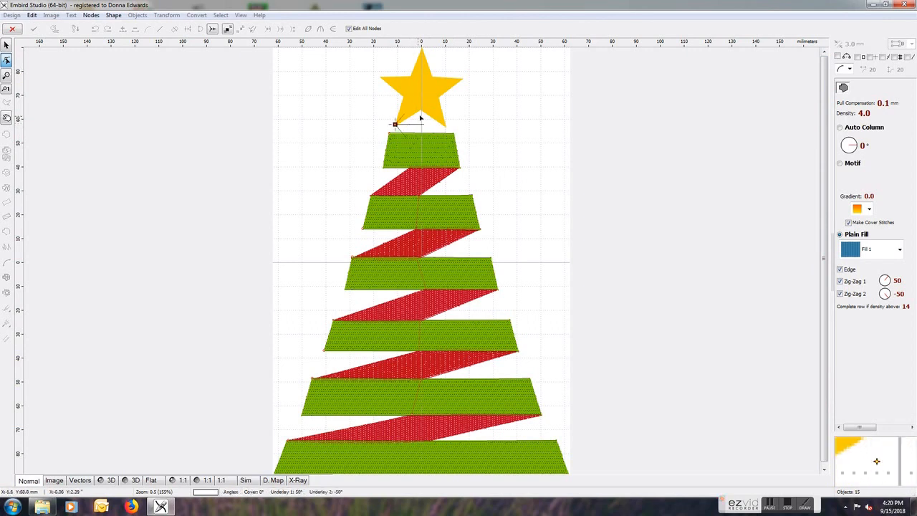
left_click(421, 109)
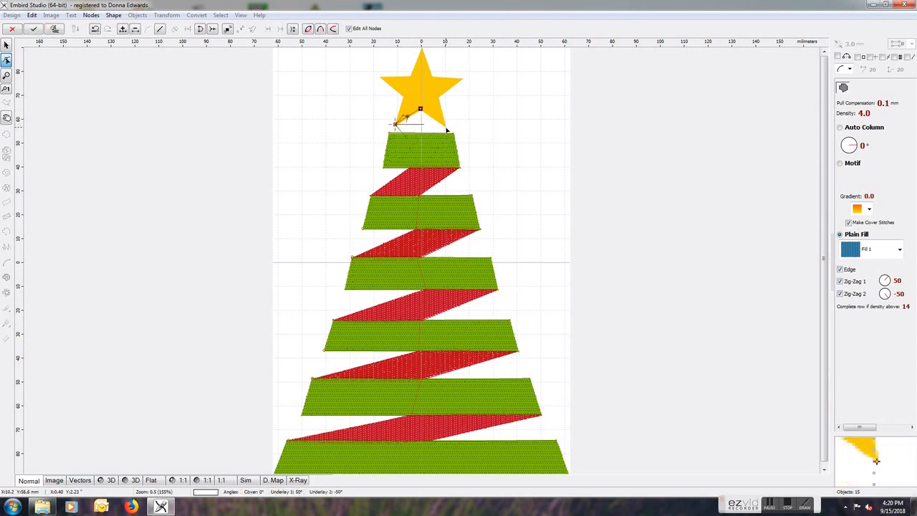
left_click(463, 79)
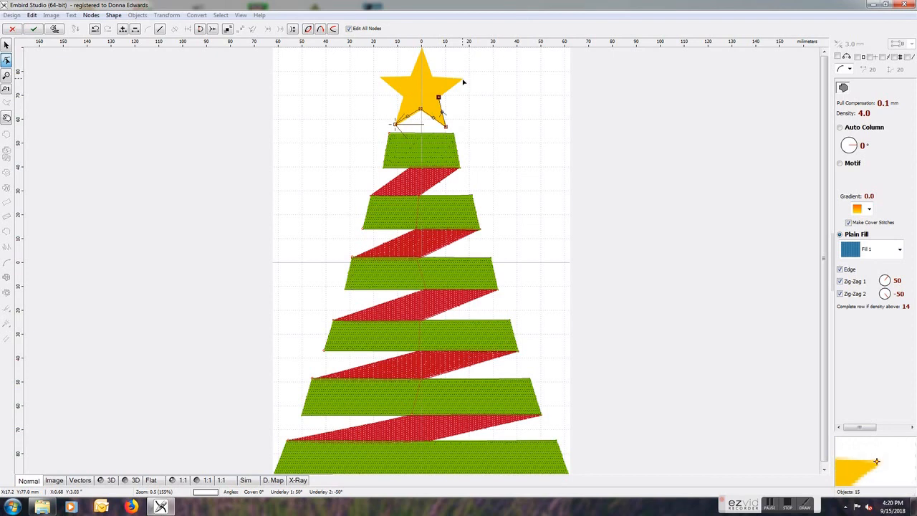
left_click(422, 48)
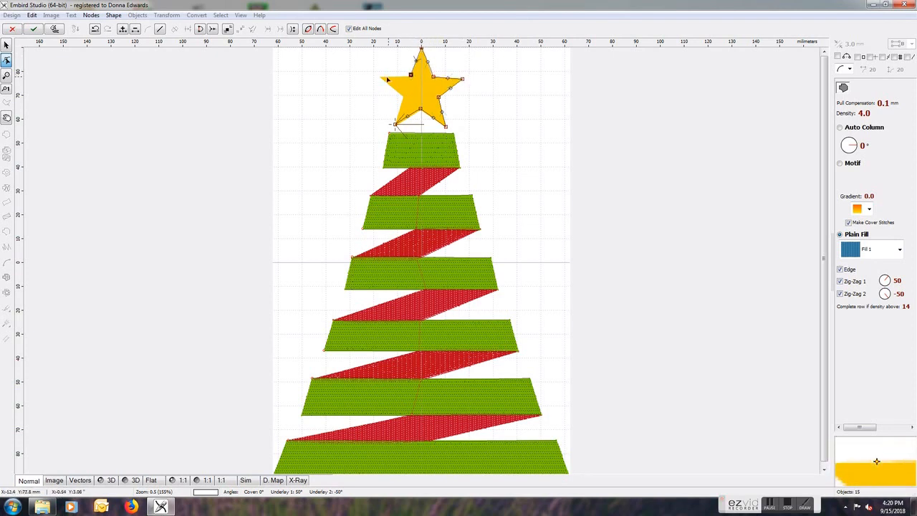
left_click(379, 76)
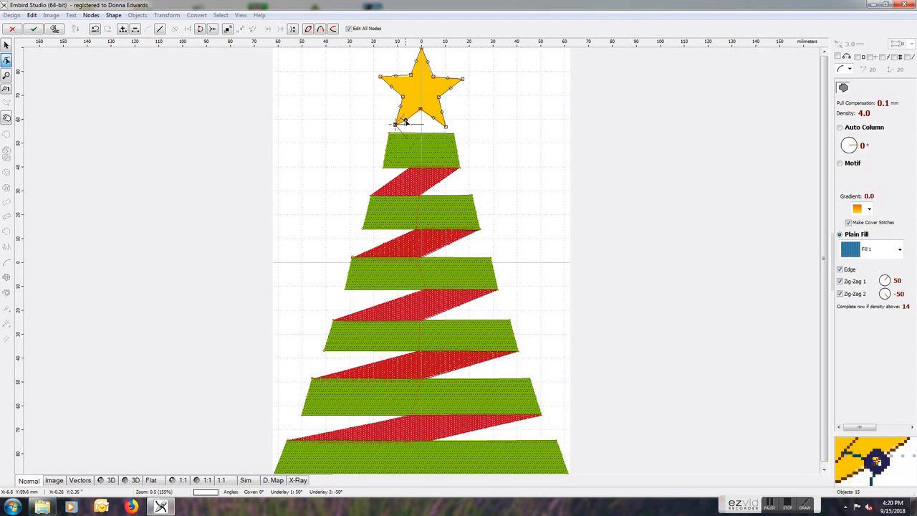
Disable the star's Zig-Zag 2 underlay, set its Zig-Zag 1 underlay length to 3.0 mm and generate the stitches
left_click(842, 294)
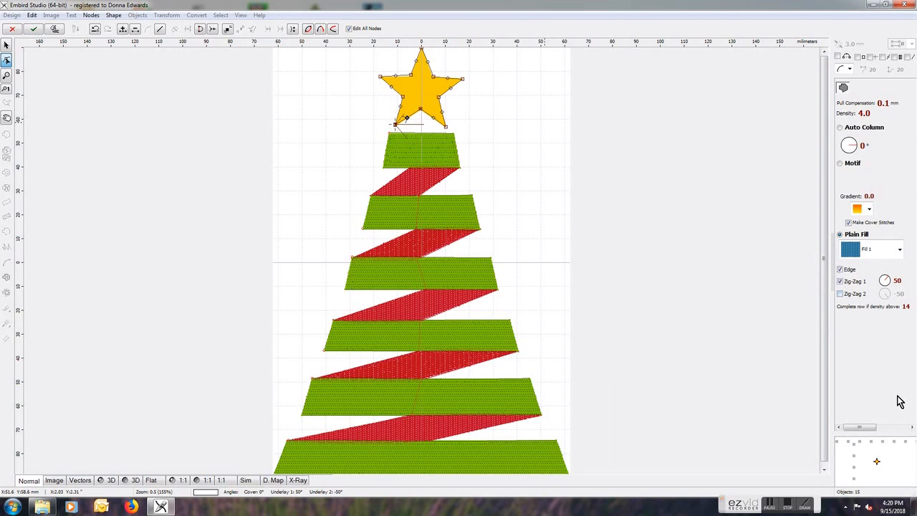
left_click(896, 427)
left_click(849, 280)
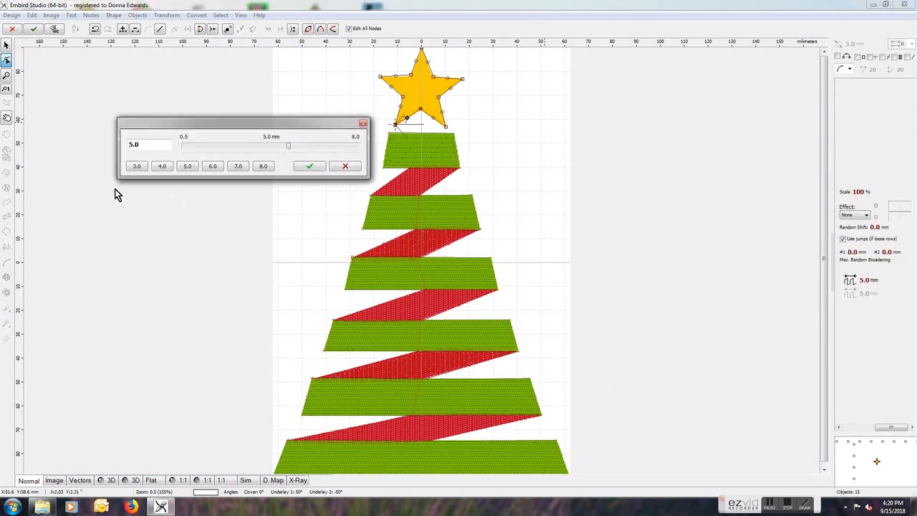
left_click(137, 167)
left_click(311, 166)
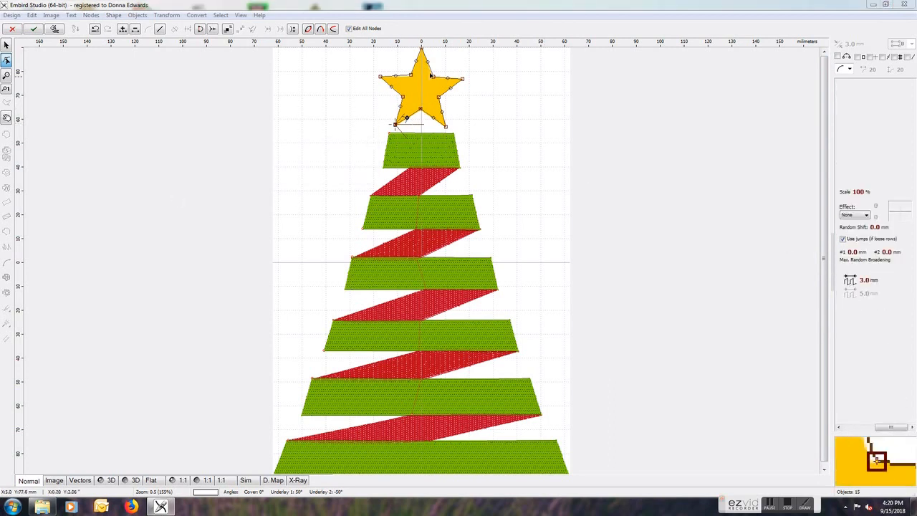
right_click(432, 94)
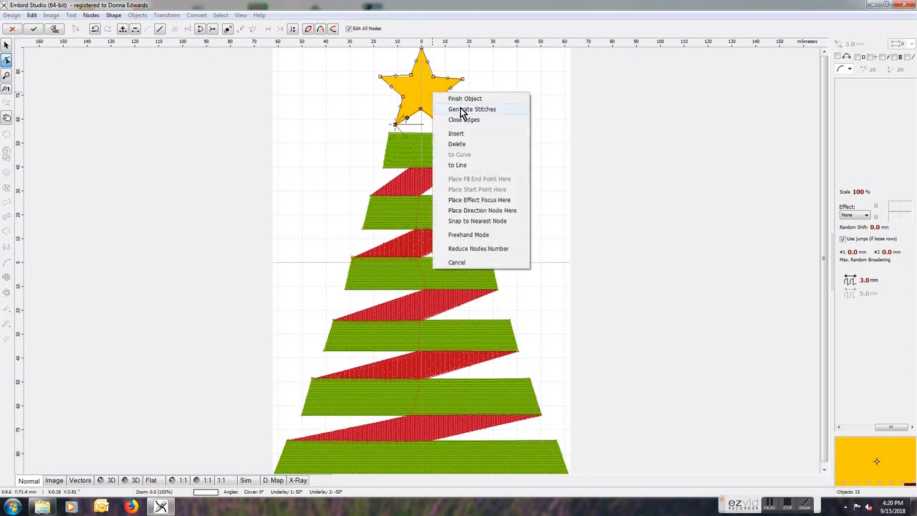
left_click(464, 116)
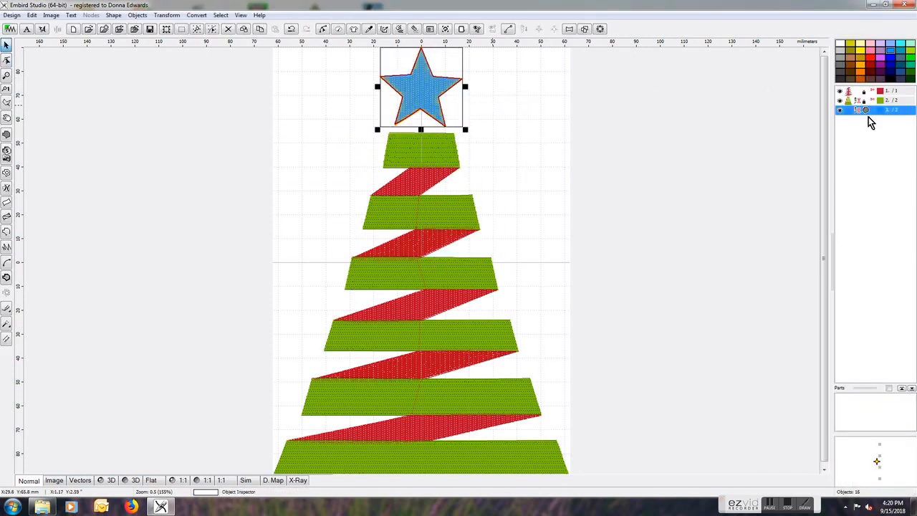
Recolor the star fill with a golden yellow thread from the color catalog
right_click(849, 112)
mouse_move(835, 170)
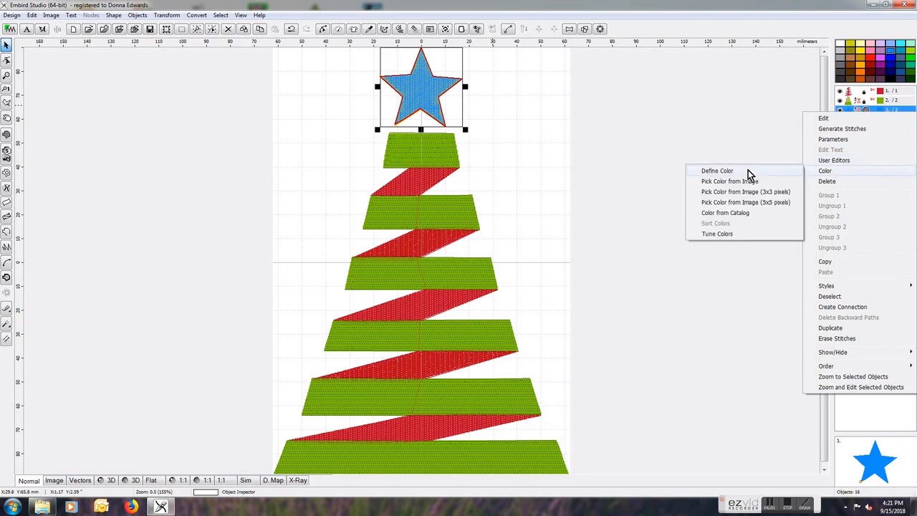
left_click(725, 213)
left_click_drag(600, 170, 606, 327)
left_click(328, 291)
left_click(500, 371)
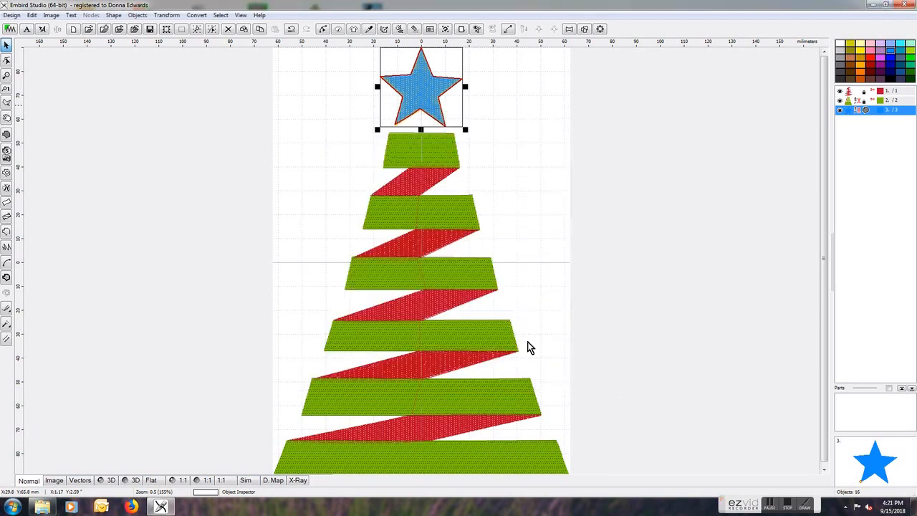
In 3D view, create an outline object from the star fill and hide the fill
left_click(113, 481)
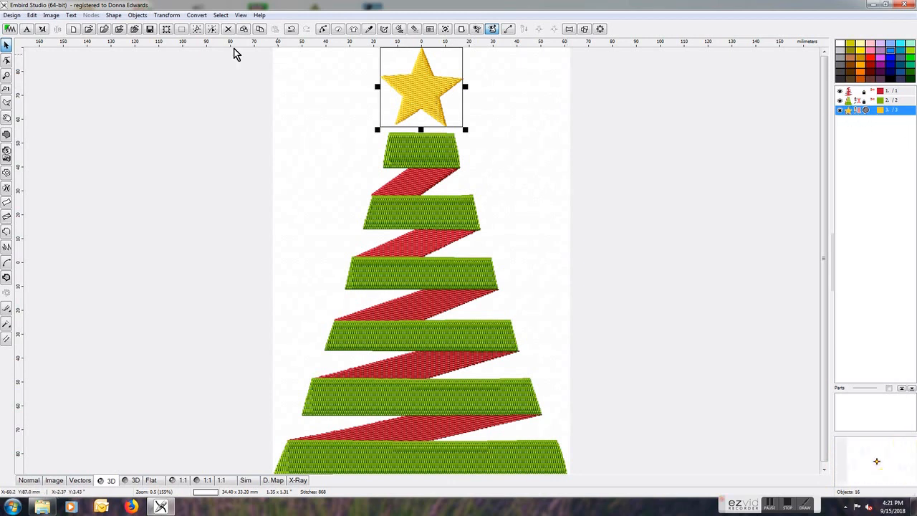
left_click(197, 15)
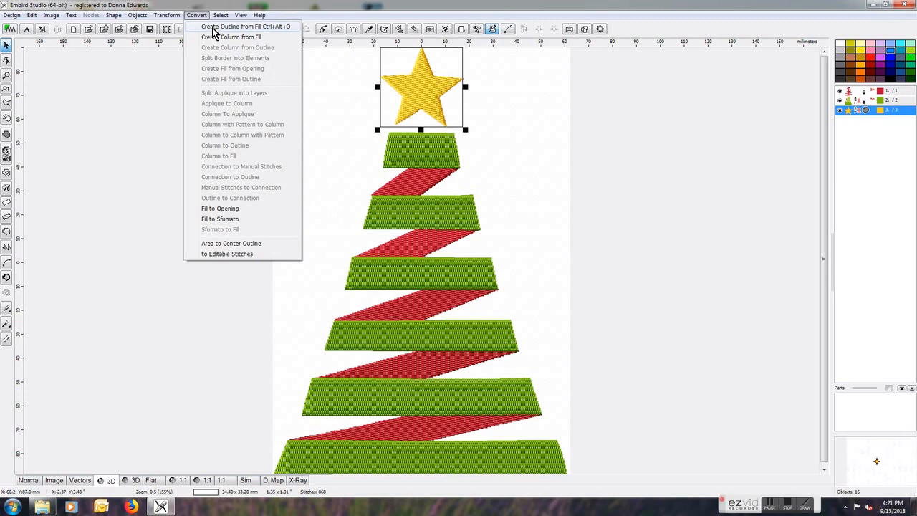
left_click(213, 29)
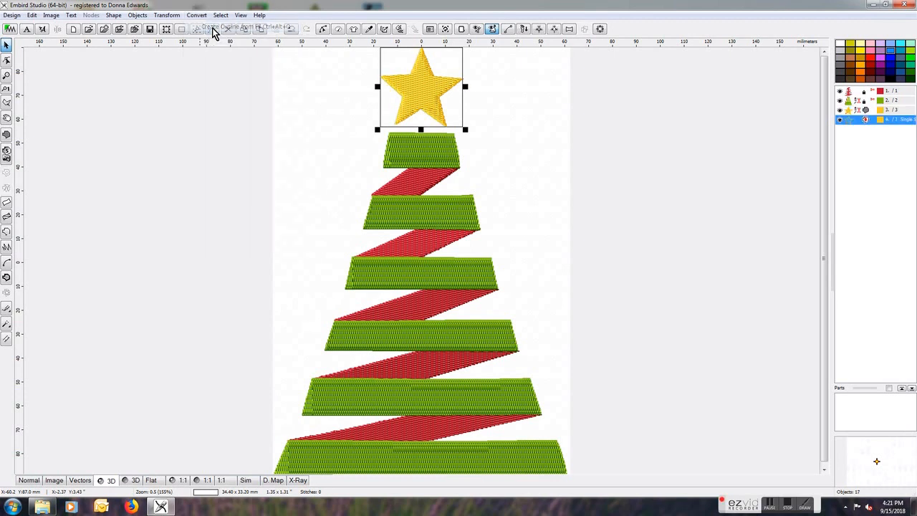
left_click(841, 111)
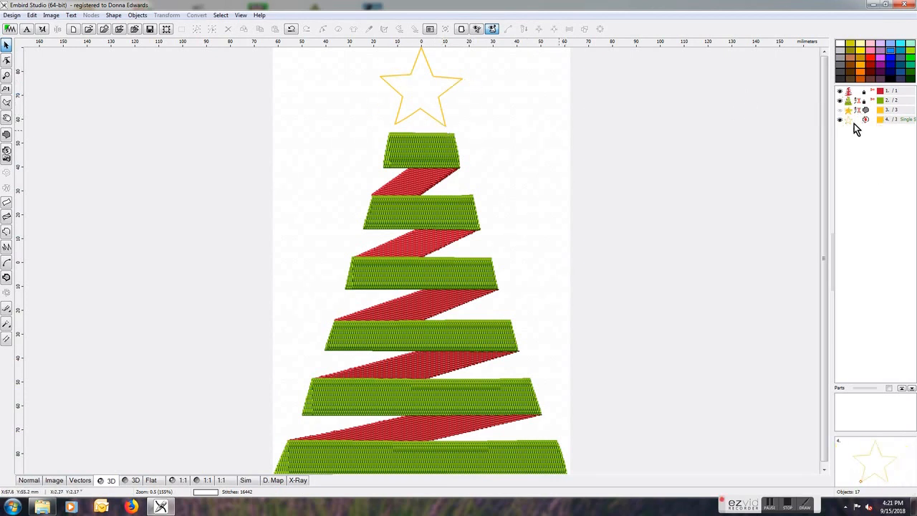
Set the star outline's sample to Redwork, generate its stitches and show the star fill again
left_click(850, 121)
right_click(849, 121)
left_click(847, 148)
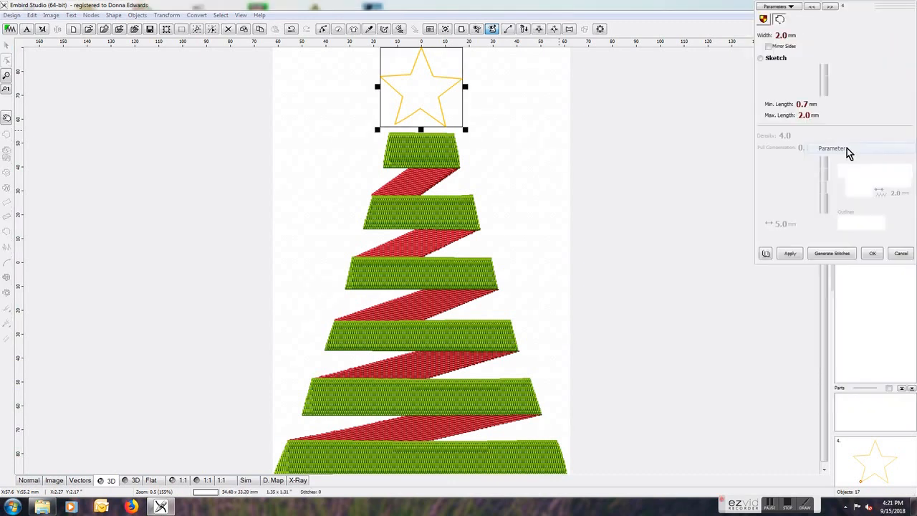
left_click(801, 88)
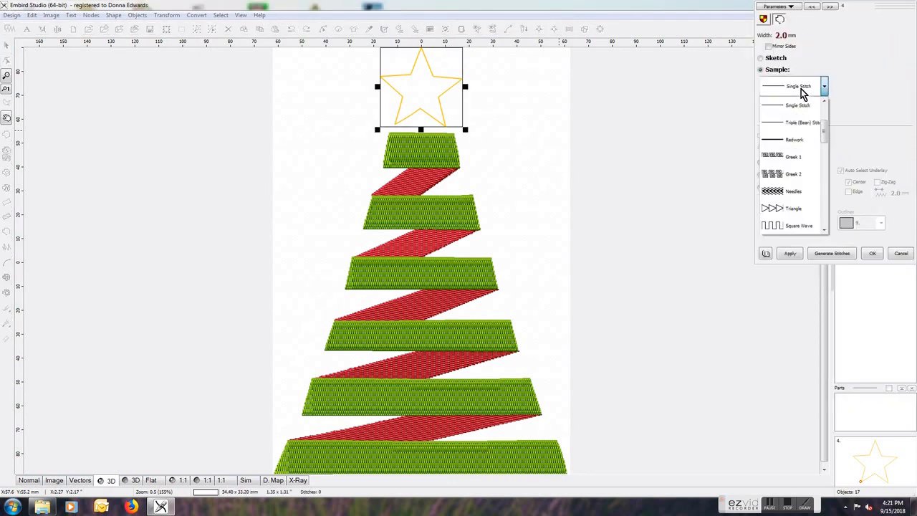
left_click(796, 140)
left_click(829, 252)
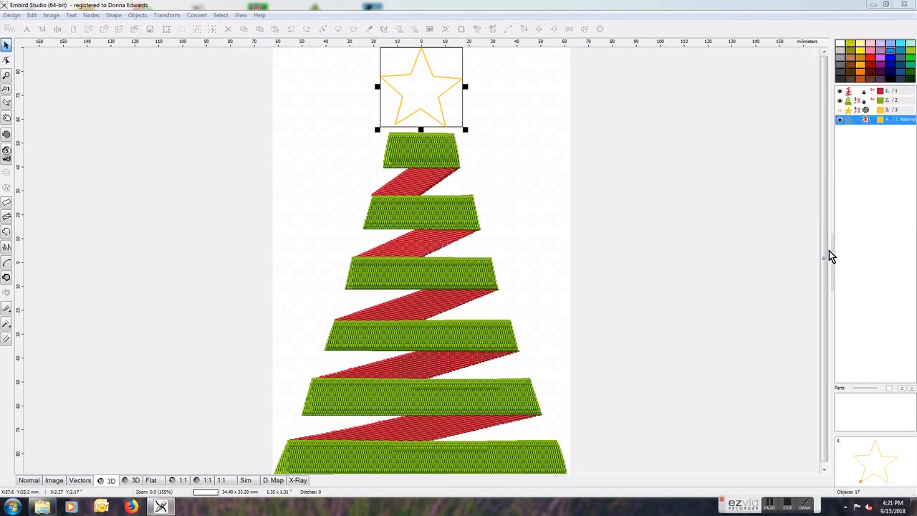
left_click(841, 112)
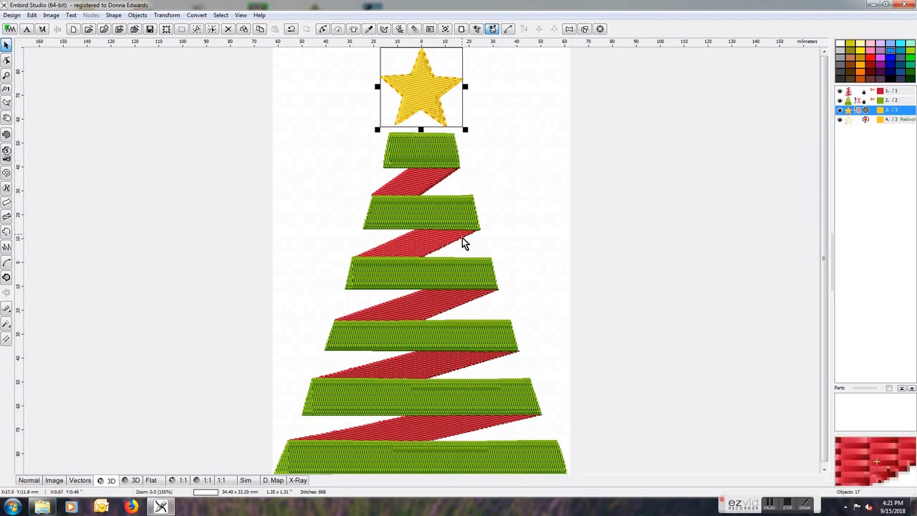
Set the hoop size to BabyLock ESE, Brother 8200 (large) 130 x 180 mm in the preferences and apply it
scroll(555, 185, "down", 1)
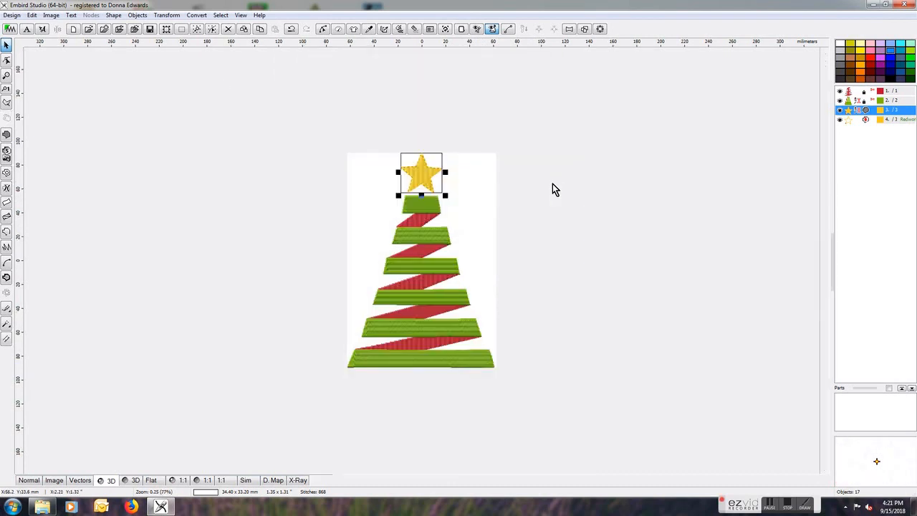
left_click(51, 15)
left_click(74, 120)
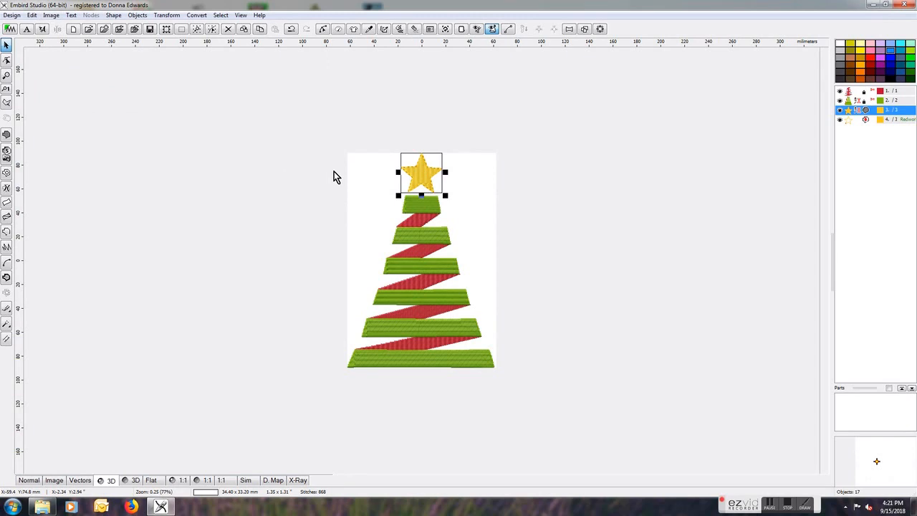
left_click(32, 15)
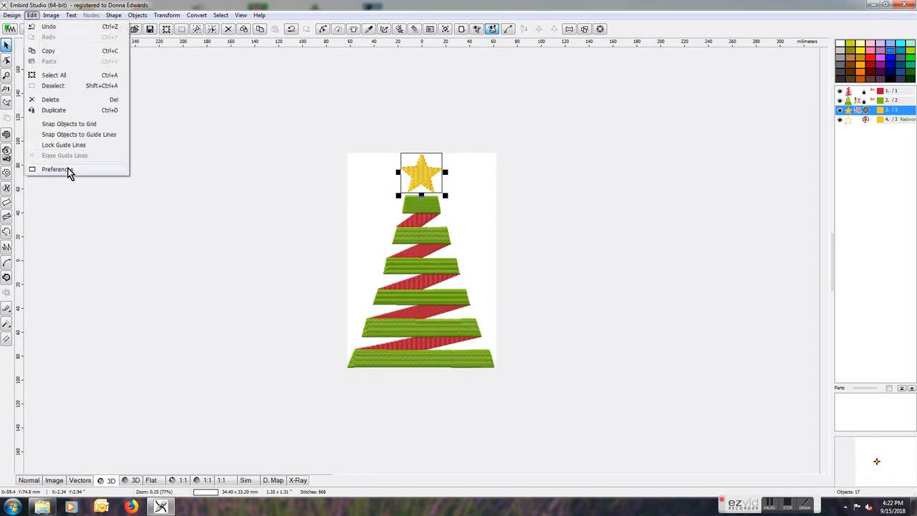
left_click(68, 170)
left_click(529, 176)
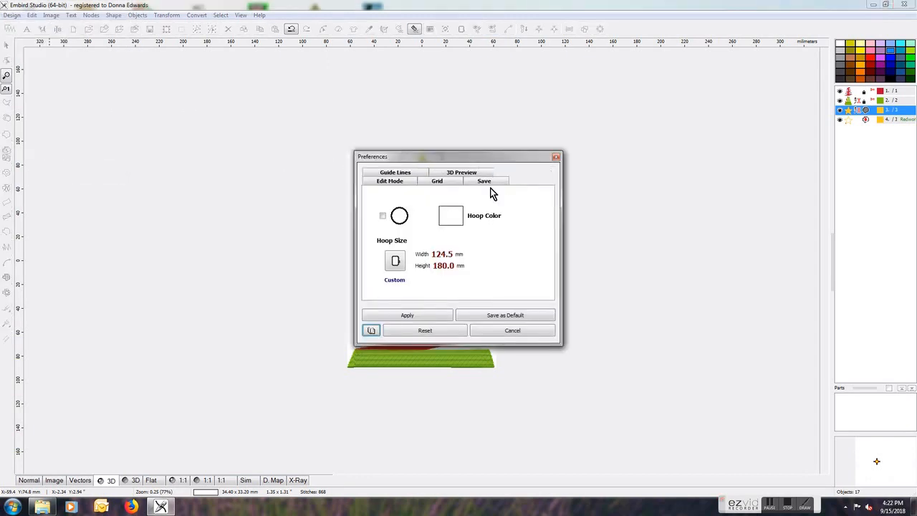
left_click(396, 261)
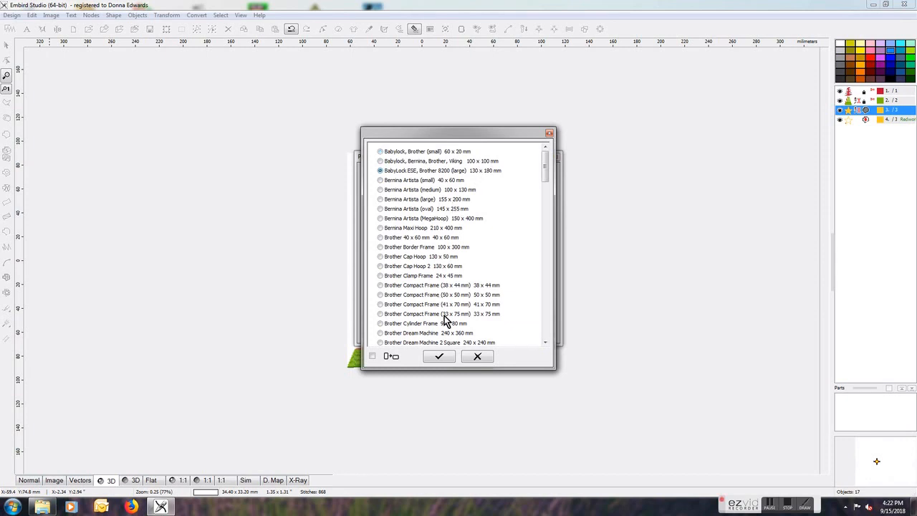
left_click(439, 356)
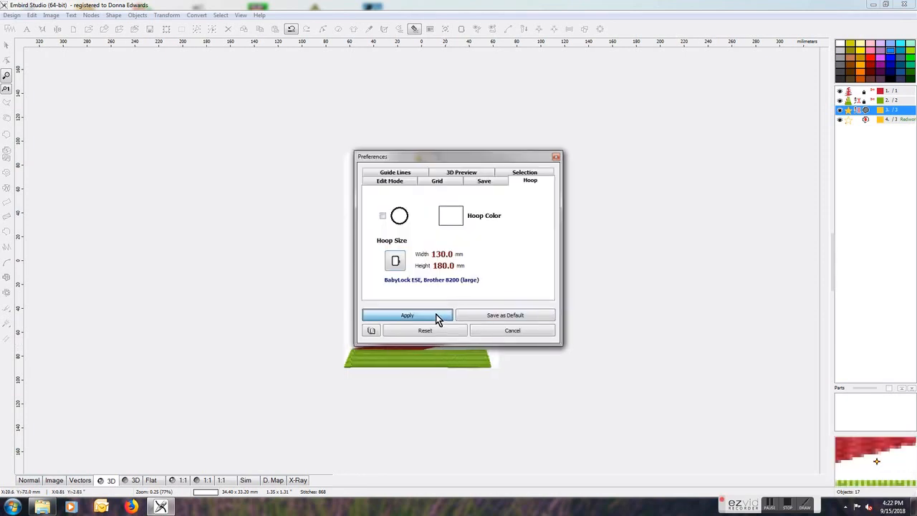
left_click(437, 315)
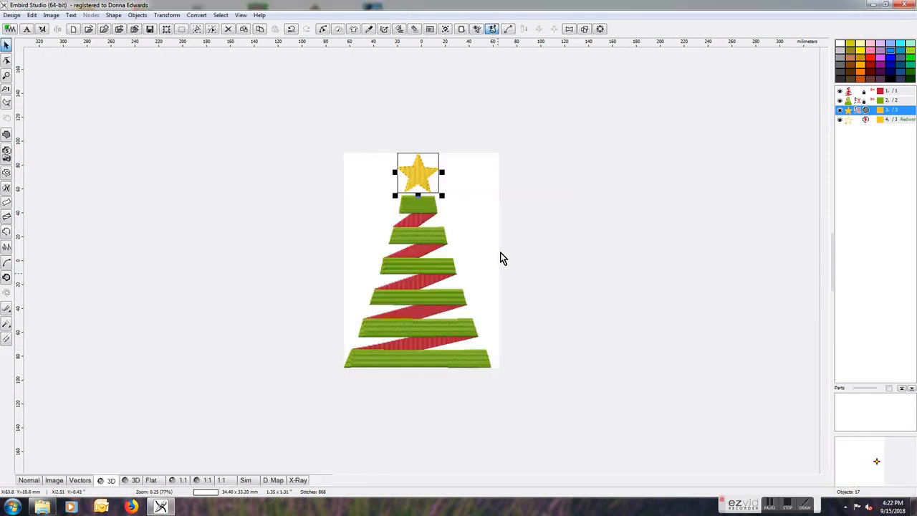
Scale the whole design down to about 118 x 172 mm and bring it to the center of the hoop
key("ctrl+a")
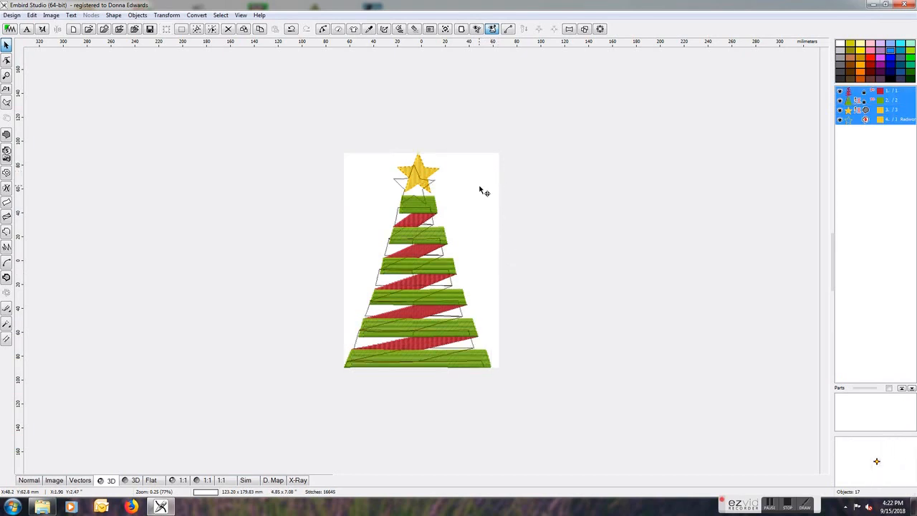
left_click_drag(490, 170, 483, 179)
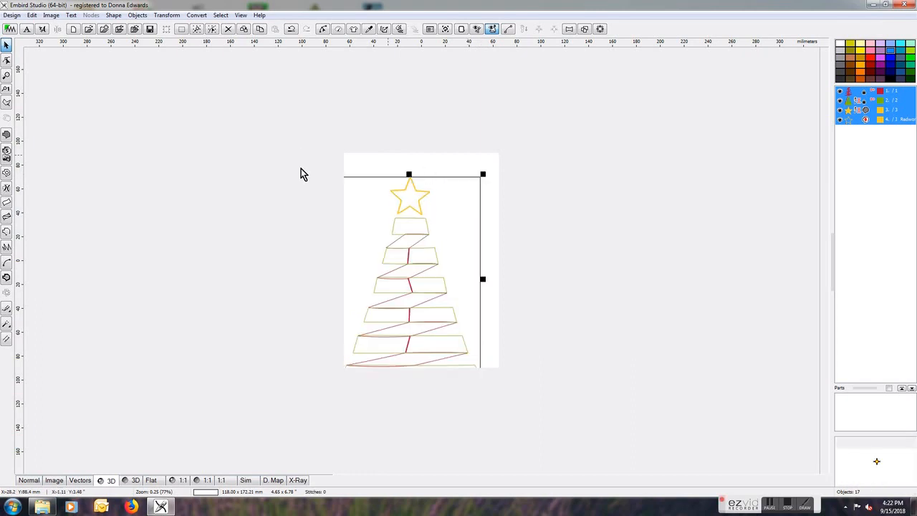
left_click(164, 16)
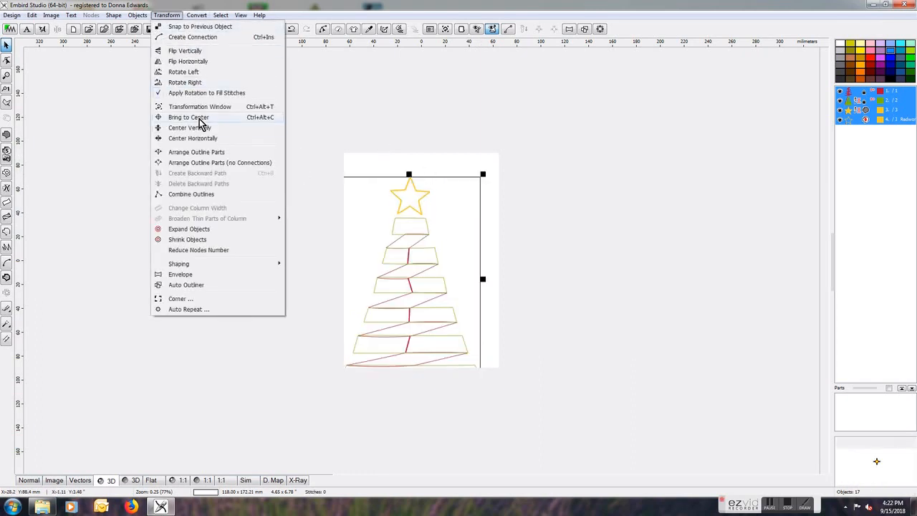
left_click(175, 118)
Start saving the design under a new name and create and open a folder named SimpleChristmasTeee in 03 - AbstractHolidayTrees
left_click(12, 15)
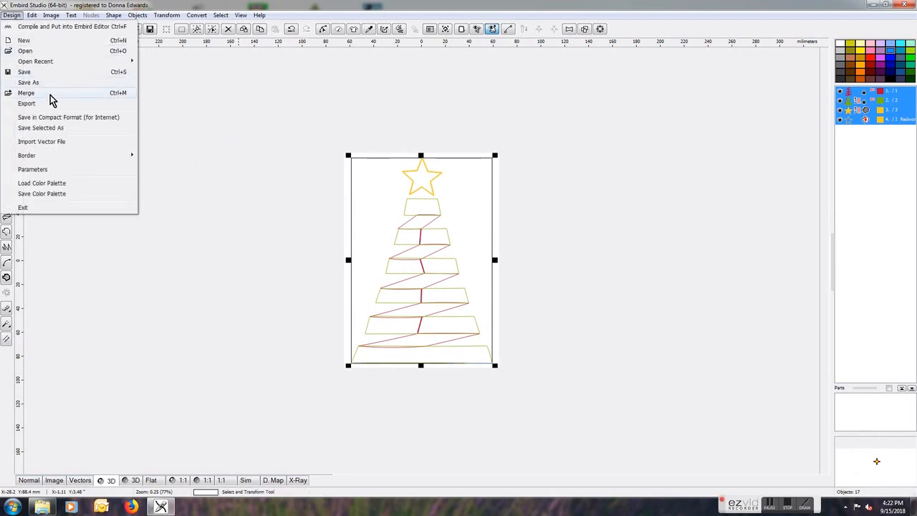
left_click(74, 29)
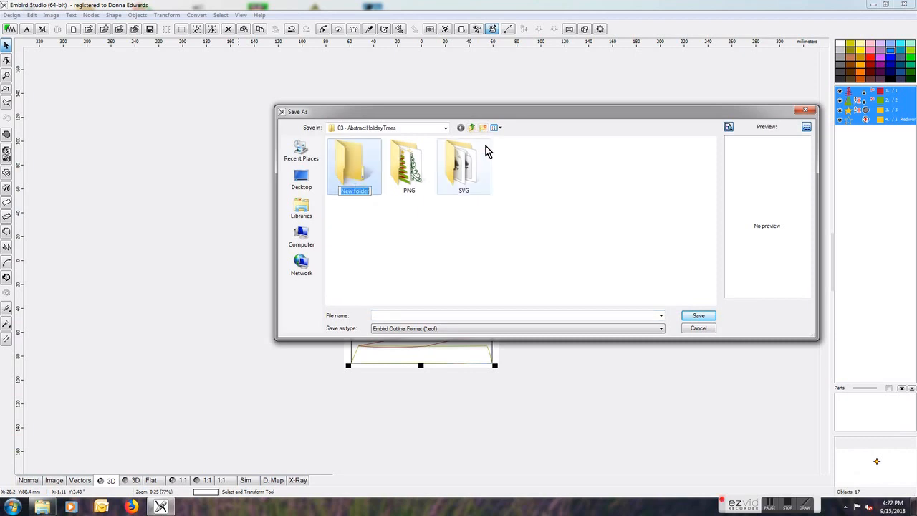
type("SimpleChrs")
key("BackSpace")
type("istmasTree")
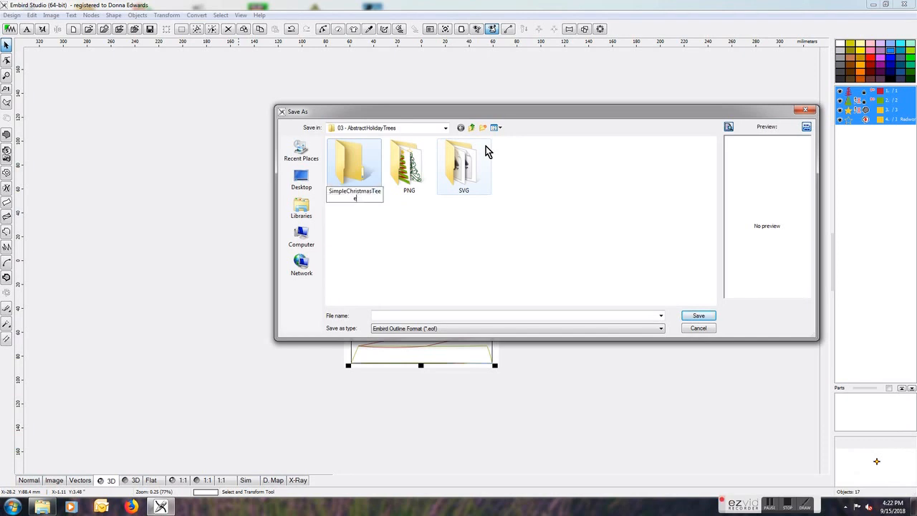
left_click(460, 222)
left_click(403, 166)
double_click(402, 166)
Save the design in Embird Outline Format as SimpleChristmasTree-5x7
left_click(404, 315)
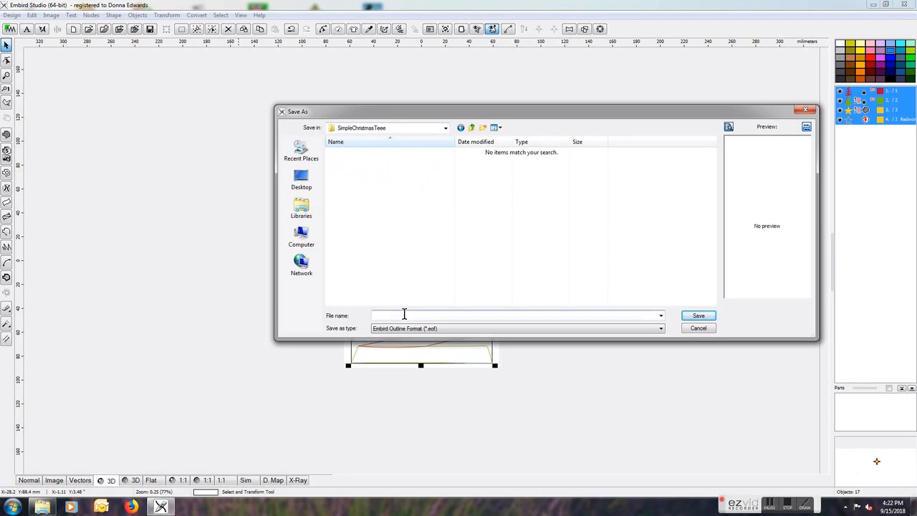
type("SimpleChristmasTree-5x7")
left_click(699, 316)
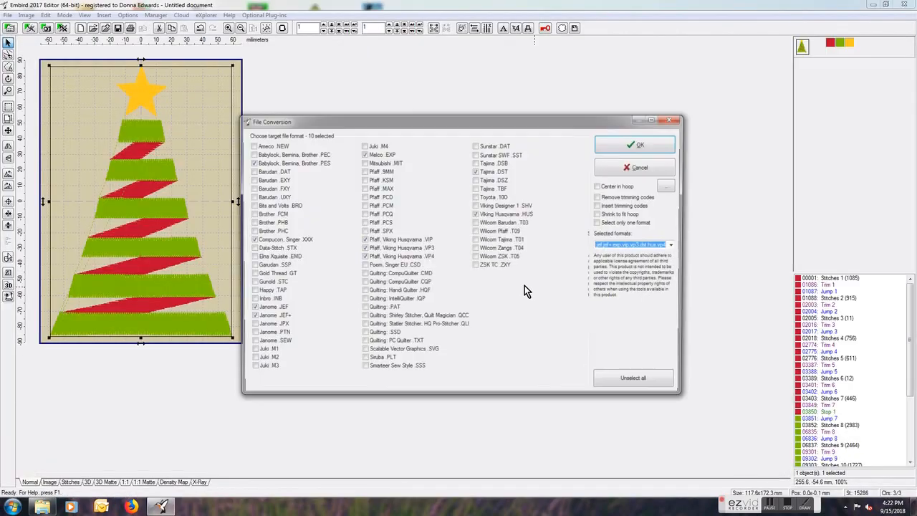
Convert the design to the selected machine formats as SimpleChristmasTree-5x7, using PES version 5.0 and replacing thread-change codes with stops for all files
left_click(660, 146)
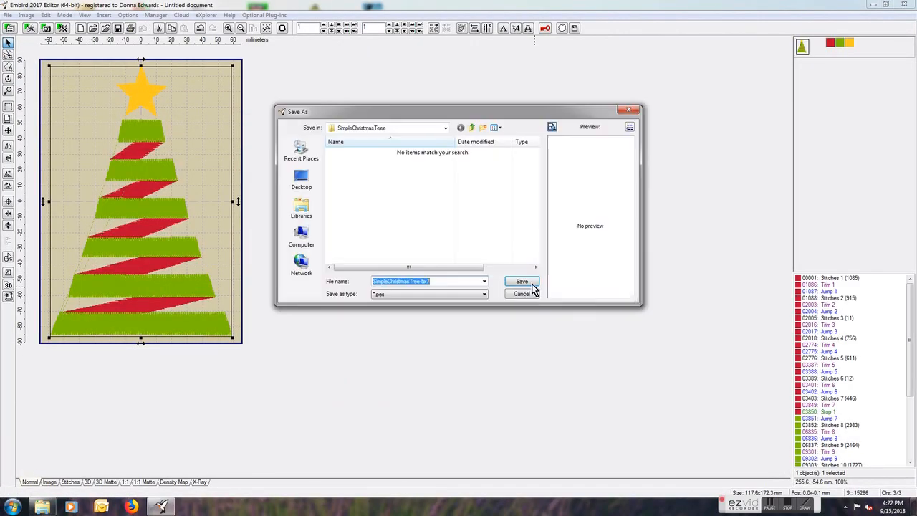
left_click(527, 285)
left_click(488, 267)
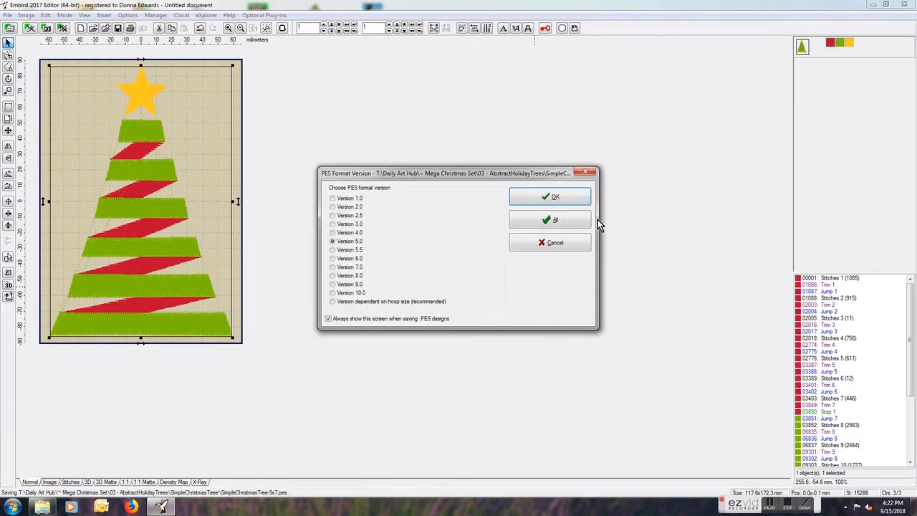
left_click(560, 202)
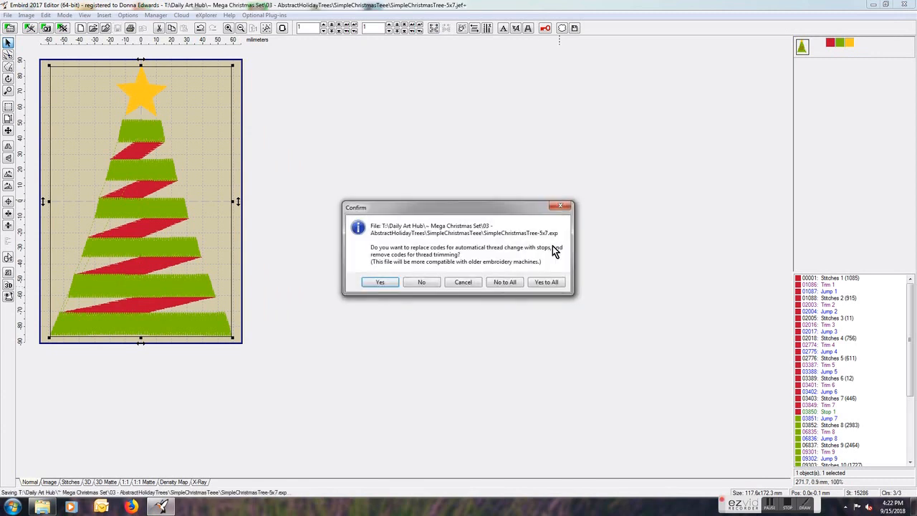
left_click(556, 286)
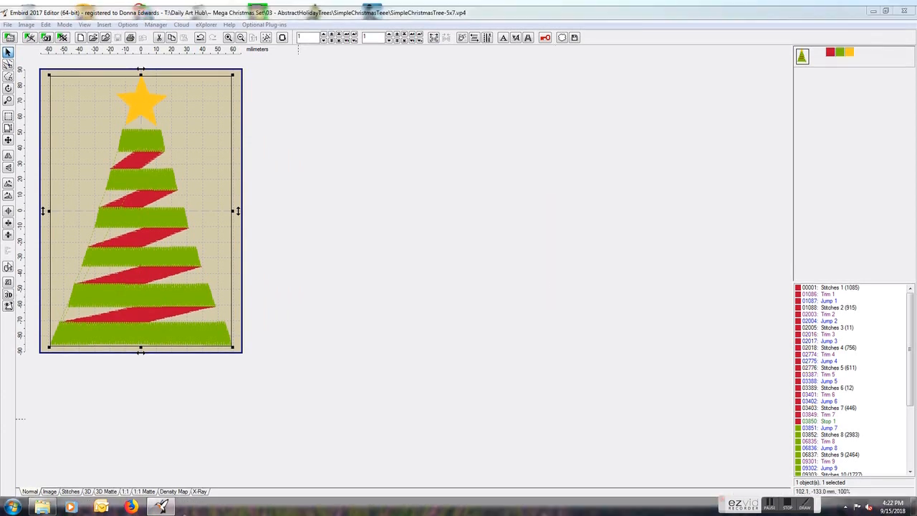
View the compiled tree design in 3D
left_click(86, 491)
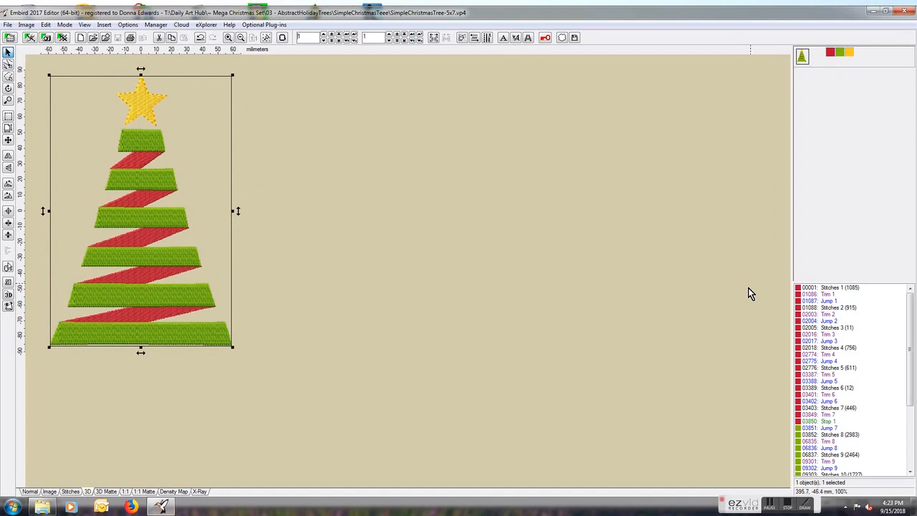
mouse_move(162, 508)
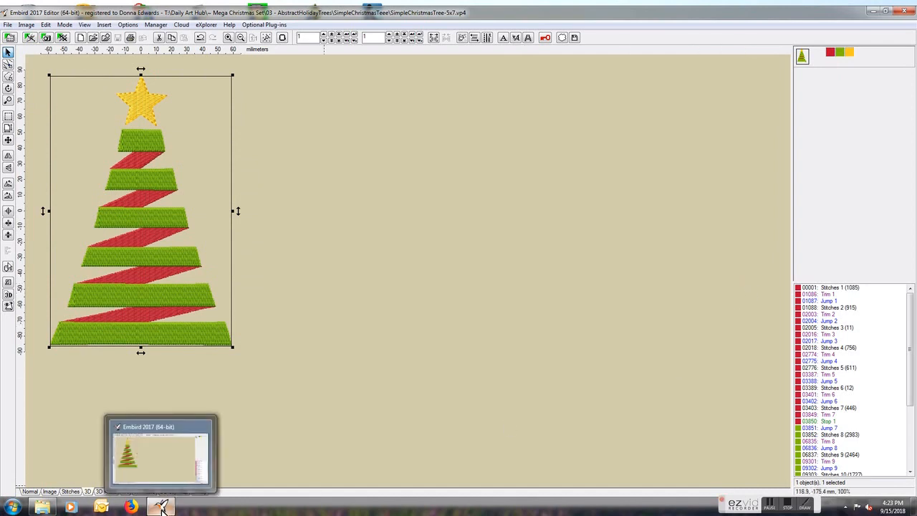
left_click(789, 509)
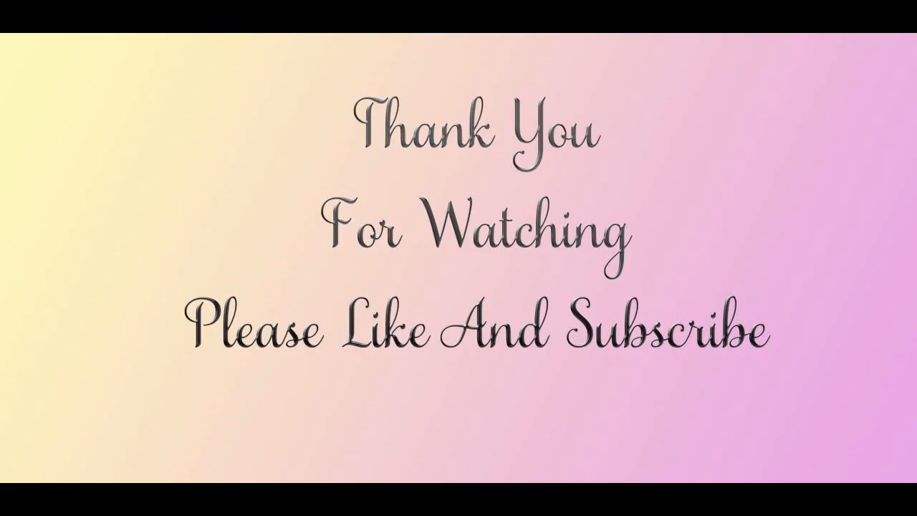